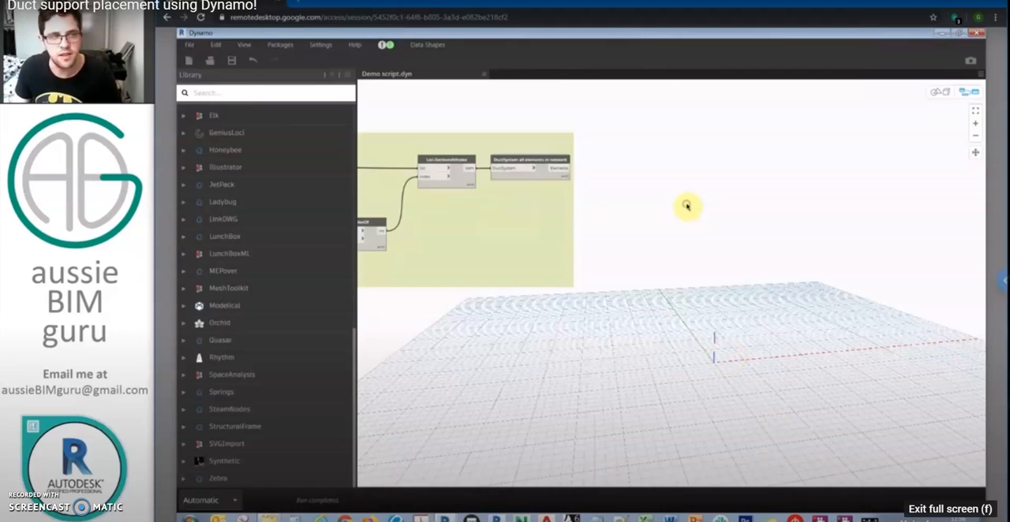
# Step: Leave the full-screen tutorial video, switch to the Revit model and examine the cable tray runs in the 3D view
pyautogui.click(984, 509)
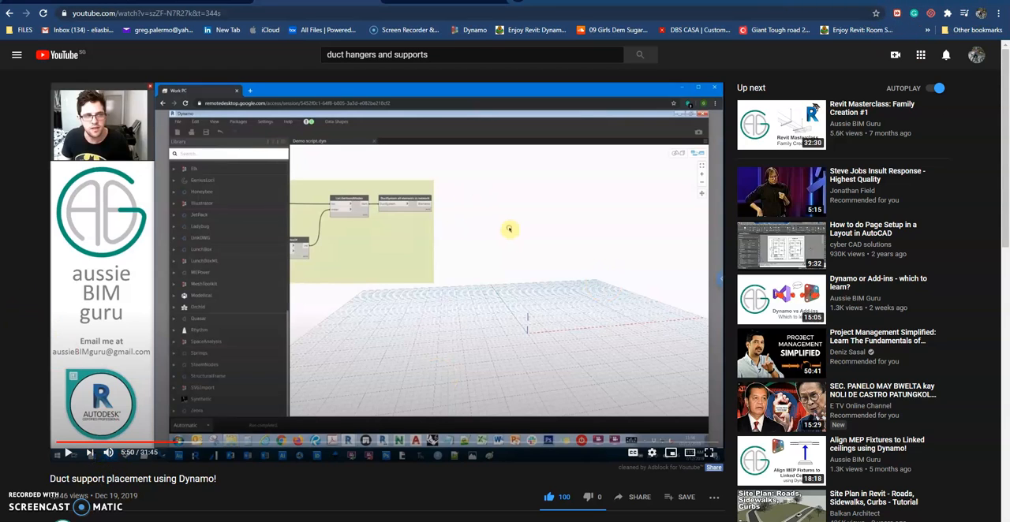
pyautogui.click(961, 6)
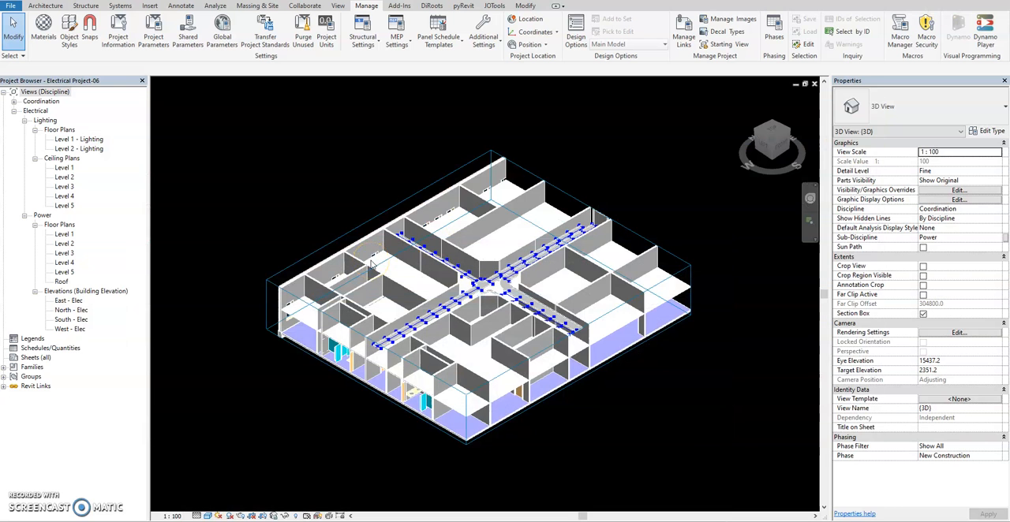
pyautogui.scroll(3, 480, 291)
pyautogui.keyDown('shift'); pyautogui.moveTo(481, 344); pyautogui.dragTo(564, 246, button='middle'); pyautogui.keyUp('shift')
pyautogui.scroll(3, 497, 330)
pyautogui.keyDown('shift'); pyautogui.moveTo(497, 330); pyautogui.dragTo(355, 396, button='middle'); pyautogui.keyUp('shift')
pyautogui.scroll(-2, 460, 381)
pyautogui.moveTo(476, 405); pyautogui.dragTo(468, 295, button='middle')
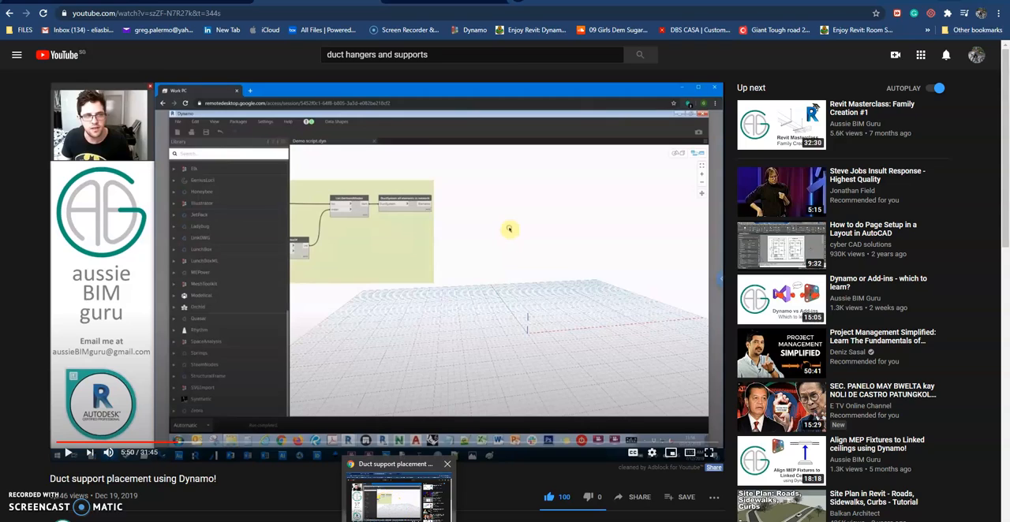
# Step: Switch to the cable tray hanger script in Dynamo and reposition the Boolean and Element.GetCategory nodes
pyautogui.moveTo(474, 521)
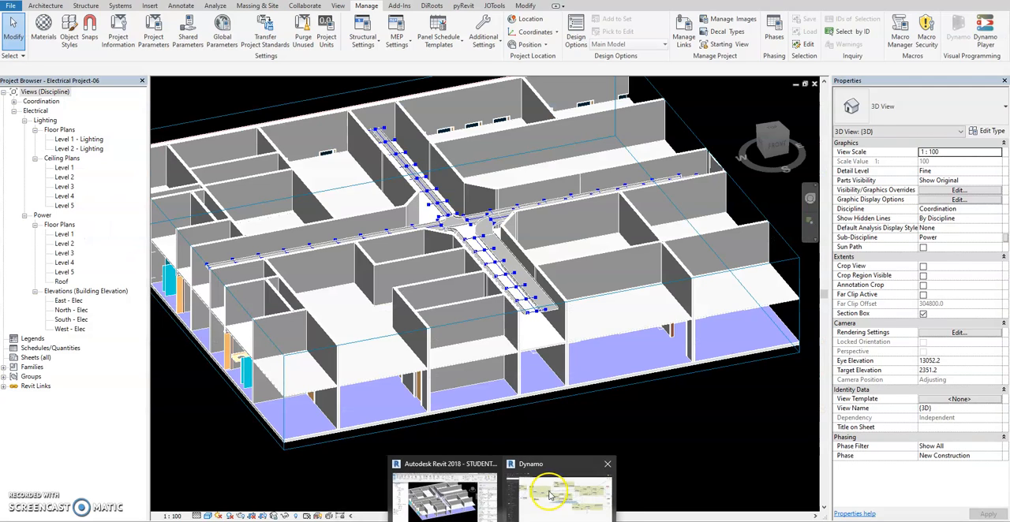
pyautogui.click(549, 492)
pyautogui.scroll(-6, 543, 318)
pyautogui.scroll(4, 419, 279)
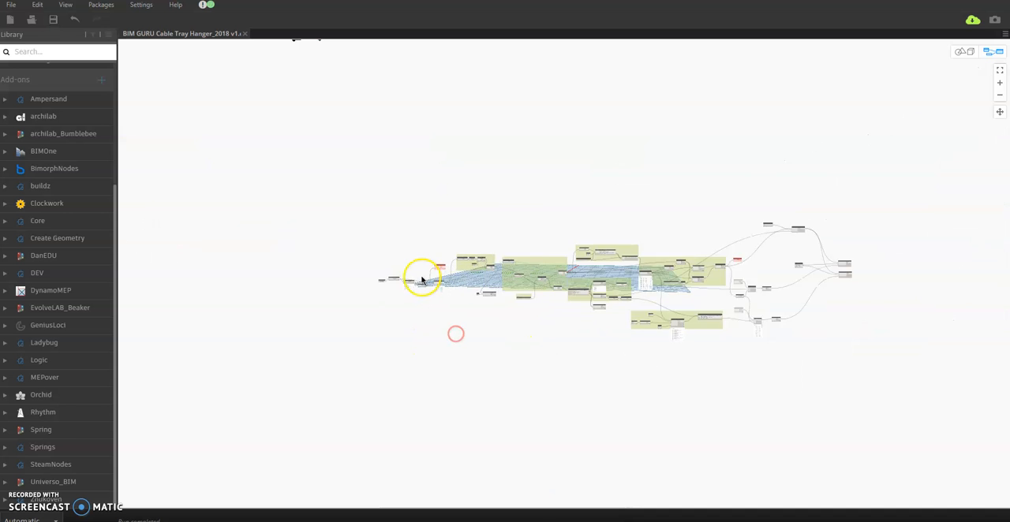
pyautogui.scroll(3, 363, 298)
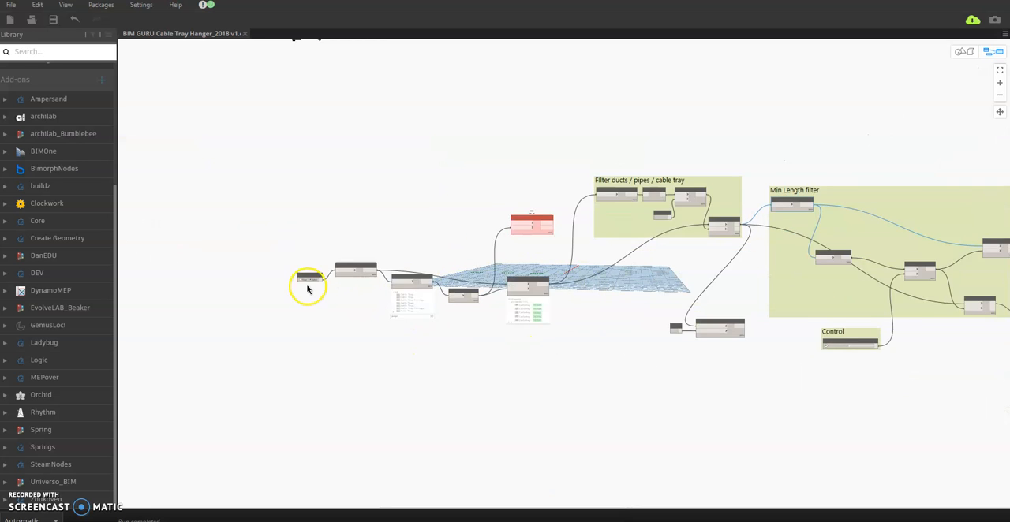
pyautogui.scroll(4, 310, 284)
pyautogui.moveTo(318, 263); pyautogui.dragTo(322, 239)
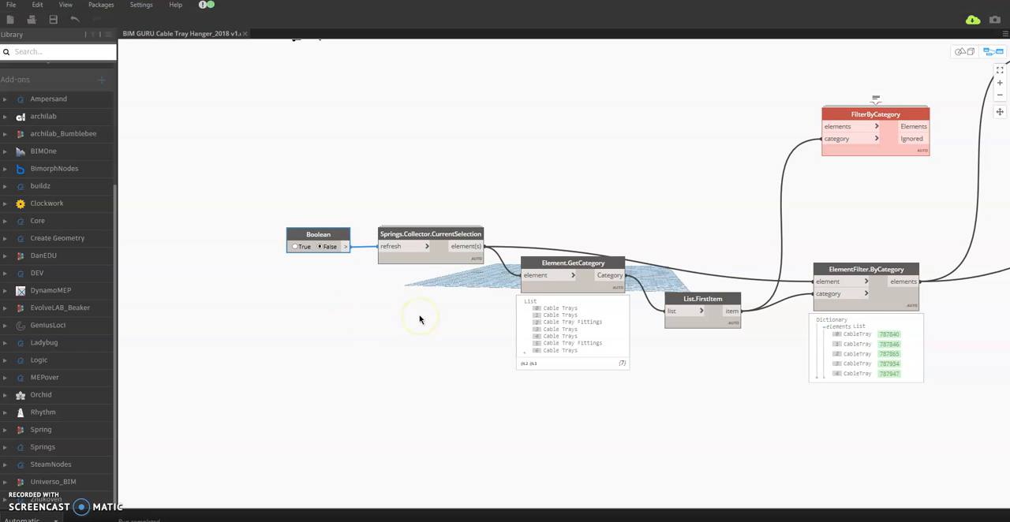
pyautogui.moveTo(554, 263); pyautogui.dragTo(550, 295)
pyautogui.moveTo(661, 379); pyautogui.dragTo(620, 340, button='right')
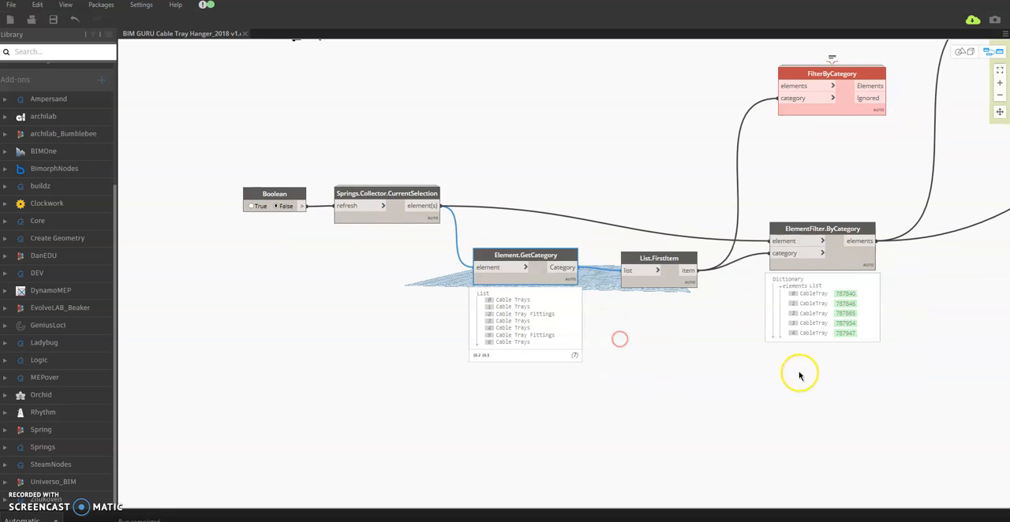
# Step: Examine the script's category filter, Min Length filter, Threshold Length control and Process Levels groups
pyautogui.moveTo(802, 388); pyautogui.dragTo(566, 410, button='right')
pyautogui.scroll(-1, 566, 409)
pyautogui.moveTo(717, 368); pyautogui.dragTo(515, 377, button='right')
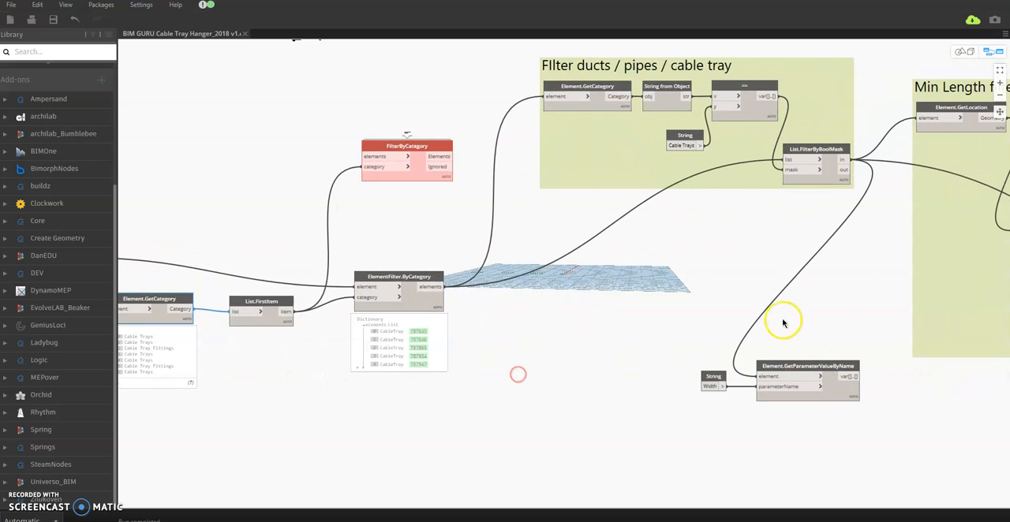
pyautogui.moveTo(827, 307); pyautogui.dragTo(419, 300, button='right')
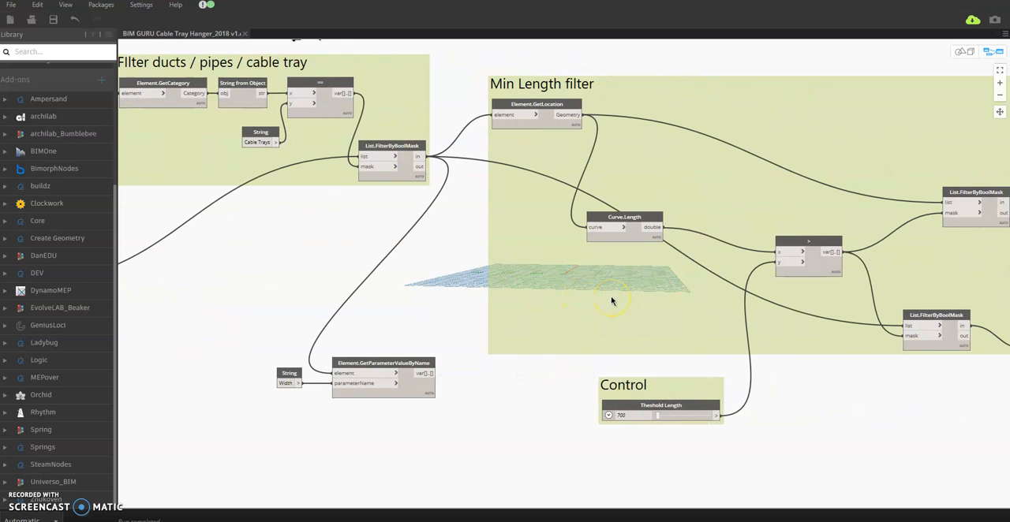
pyautogui.moveTo(602, 303); pyautogui.dragTo(434, 302, button='right')
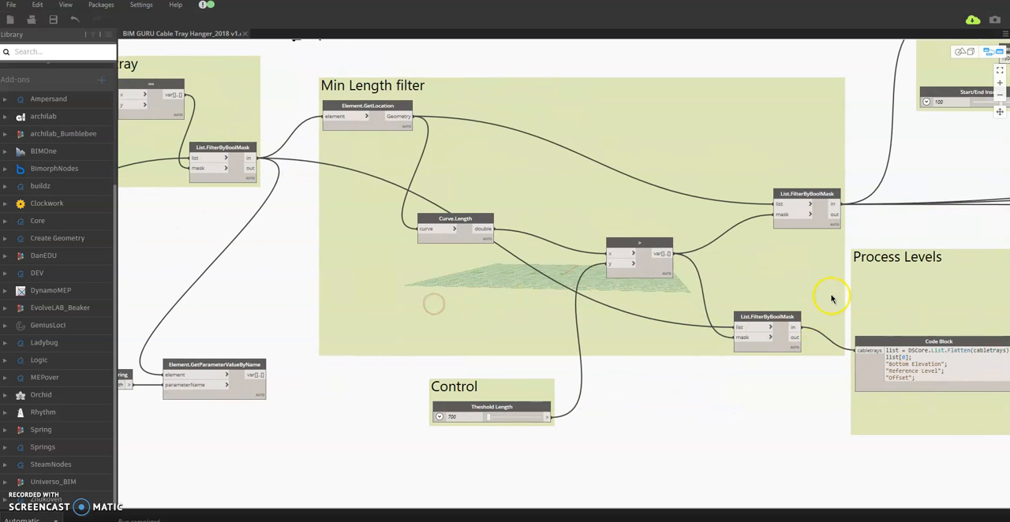
pyautogui.moveTo(739, 300); pyautogui.dragTo(559, 300, button='right')
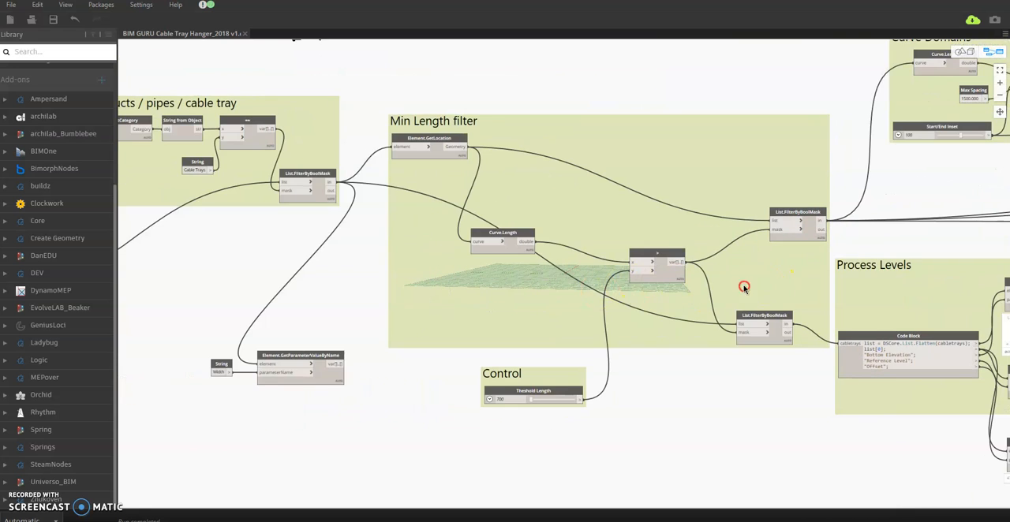
pyautogui.moveTo(744, 287); pyautogui.dragTo(360, 286, button='right')
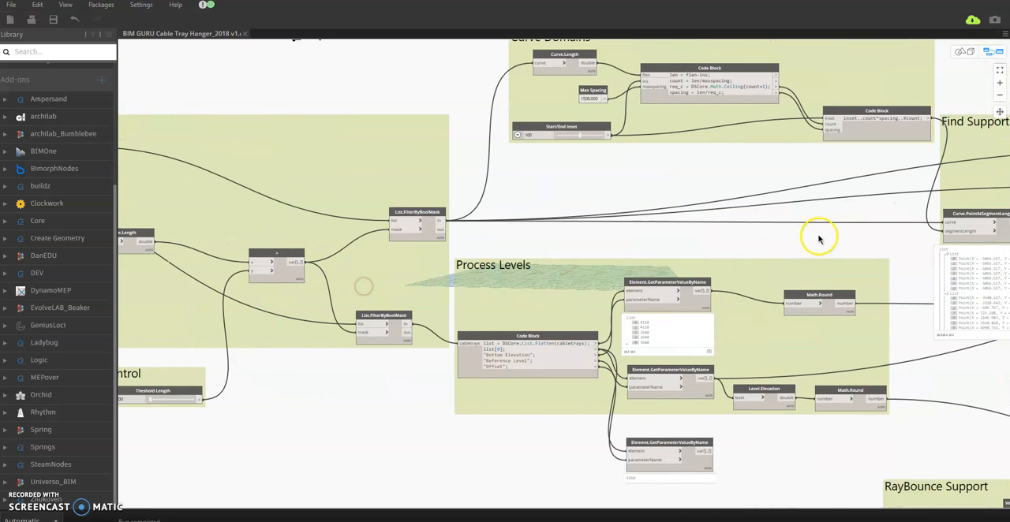
pyautogui.moveTo(823, 237); pyautogui.dragTo(779, 251, button='right')
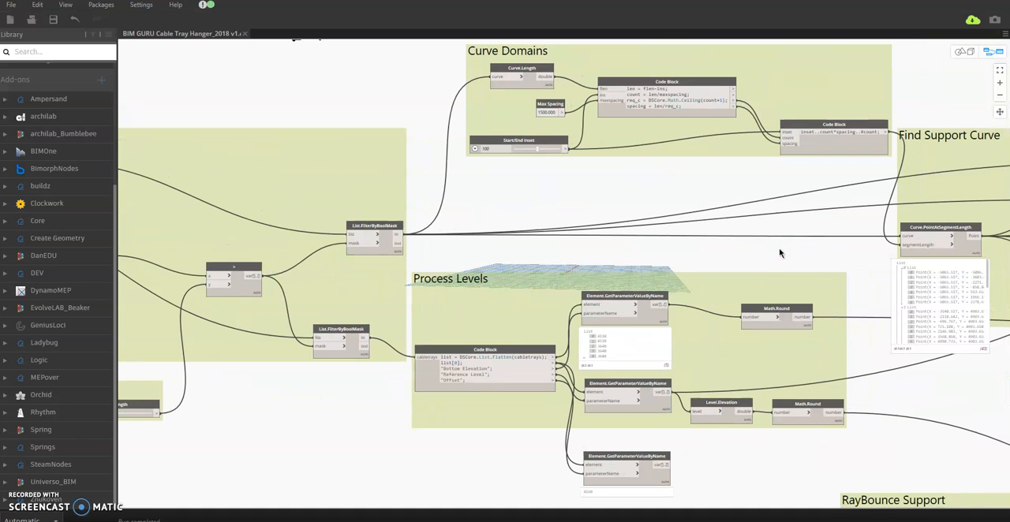
# Step: Examine the Curve Domains, Find Support Curve and RayBounce Support groups, plus the FamilyInstance.ByCurve and Element.SetParameterByName nodes
pyautogui.scroll(-5, 777, 256)
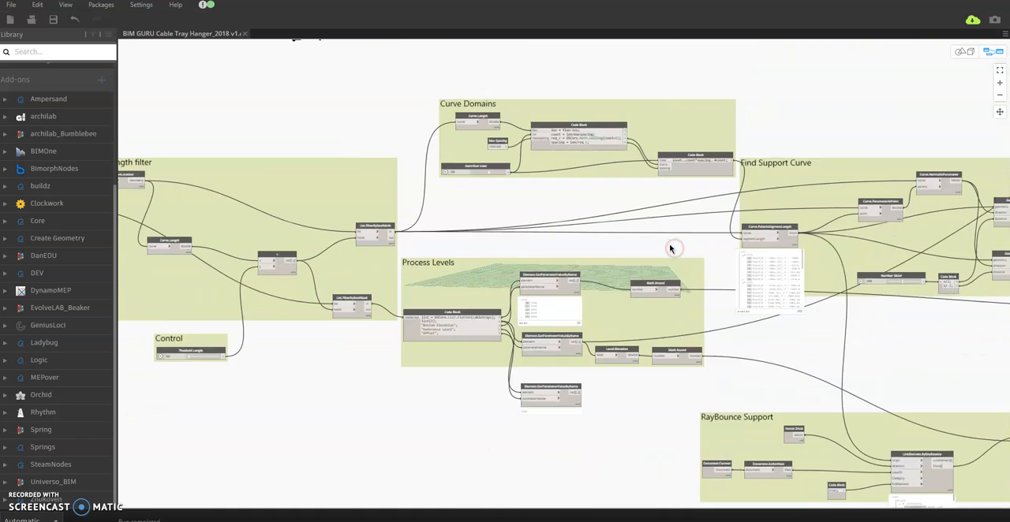
pyautogui.moveTo(660, 308); pyautogui.dragTo(484, 273, button='right')
pyautogui.scroll(2, 676, 271)
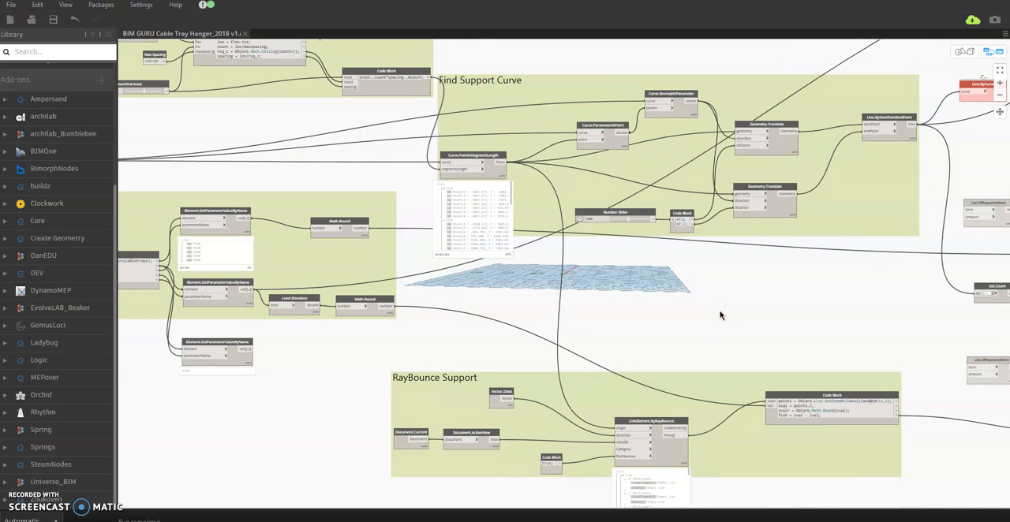
pyautogui.moveTo(858, 308); pyautogui.dragTo(532, 307, button='right')
pyautogui.moveTo(768, 332); pyautogui.dragTo(687, 292, button='right')
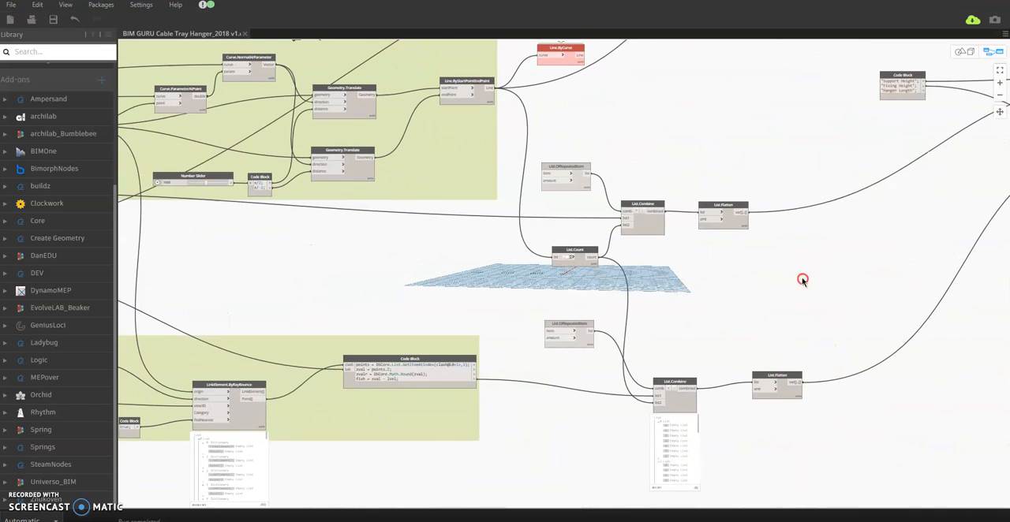
pyautogui.moveTo(803, 280); pyautogui.dragTo(789, 302, button='right')
pyautogui.moveTo(893, 280); pyautogui.dragTo(707, 342, button='right')
pyautogui.scroll(-2, 760, 313)
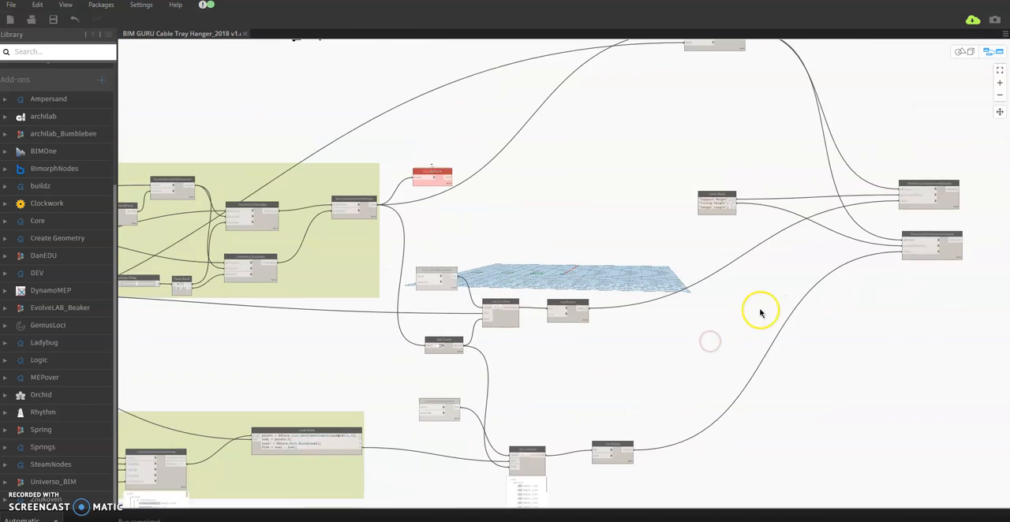
pyautogui.scroll(-1, 705, 368)
pyautogui.scroll(3, 643, 275)
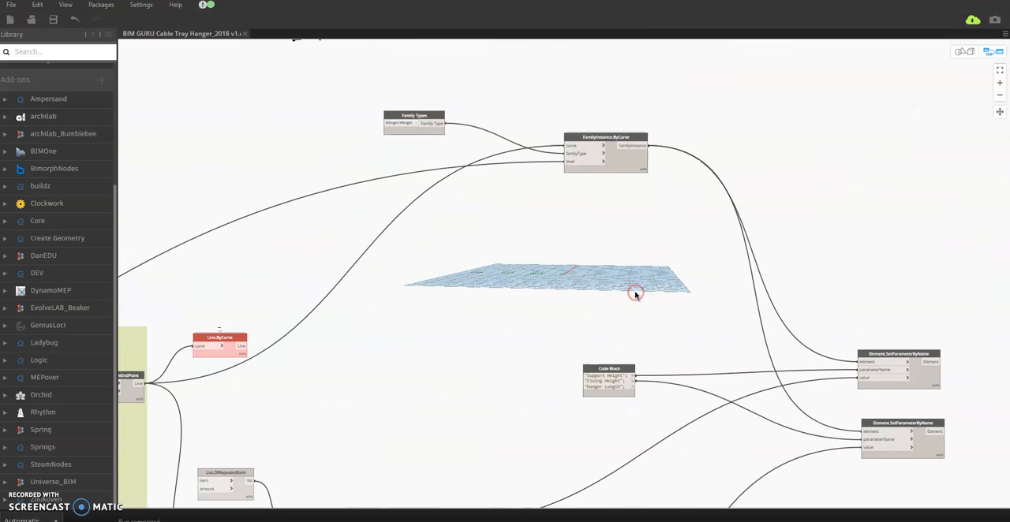
pyautogui.scroll(1, 636, 293)
pyautogui.moveTo(649, 302); pyautogui.dragTo(592, 276, button='right')
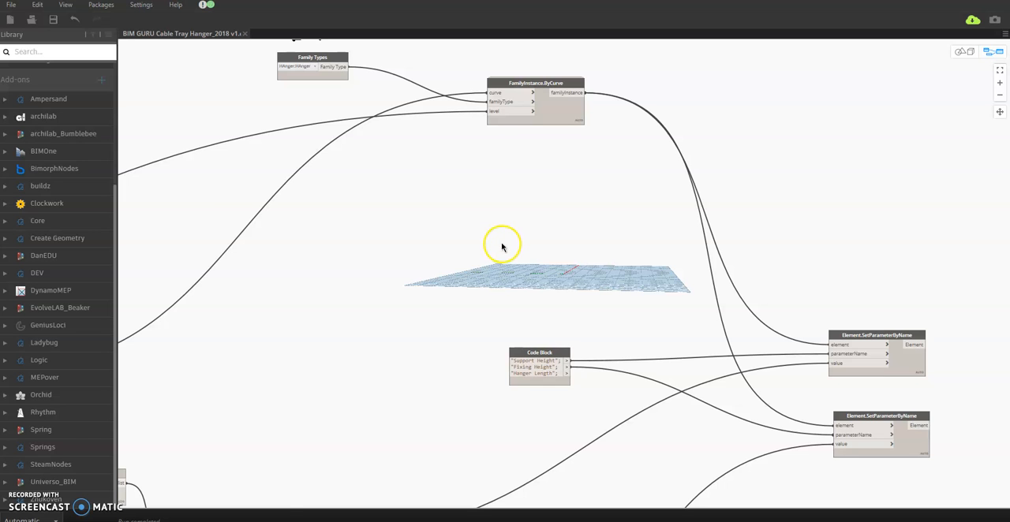
# Step: Move the Line.ByCurve node higher above the Line.ByStartPointEndPoint output
pyautogui.scroll(-3, 497, 243)
pyautogui.scroll(6, 182, 312)
pyautogui.moveTo(250, 292); pyautogui.dragTo(337, 293, button='middle')
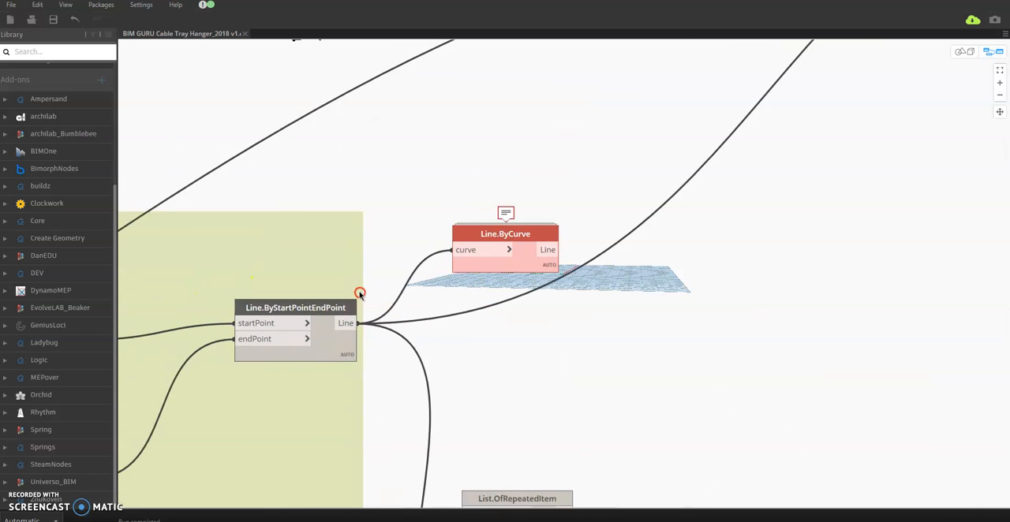
pyautogui.scroll(1, 497, 230)
pyautogui.moveTo(495, 230); pyautogui.dragTo(482, 158)
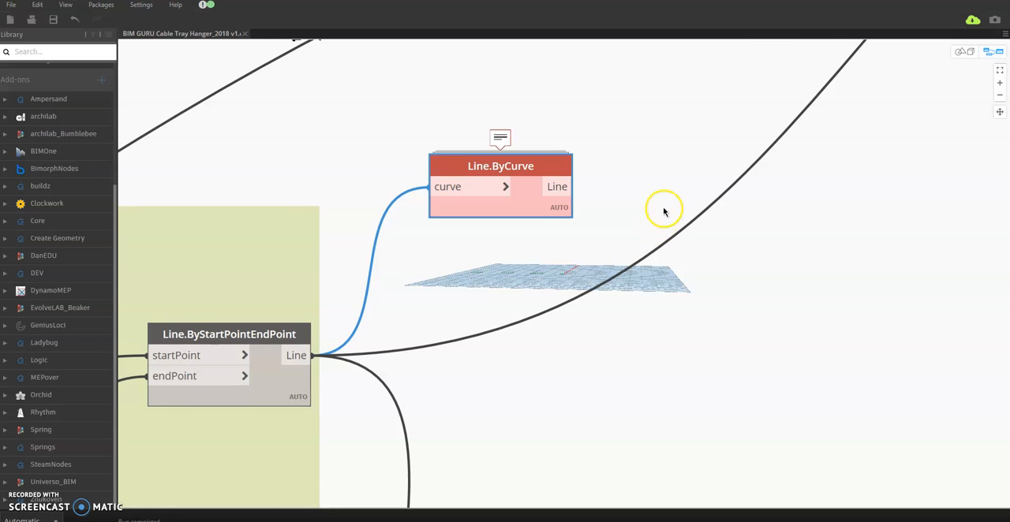
# Step: Restore Dynamo to a smaller, narrower window beside the Revit model, with the Boolean node in view
pyautogui.scroll(-10, 660, 210)
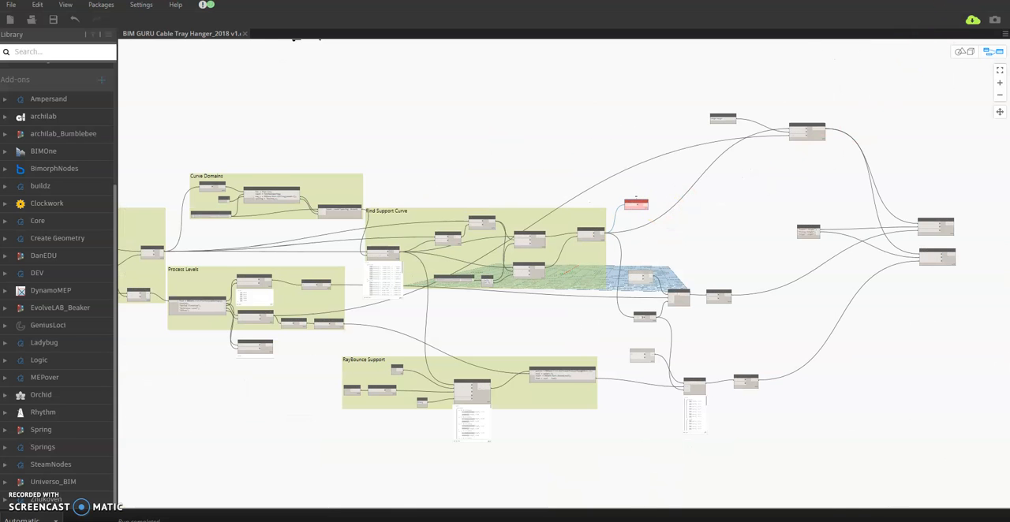
pyautogui.click(975, 0)
pyautogui.moveTo(641, 162); pyautogui.dragTo(700, 173, button='middle')
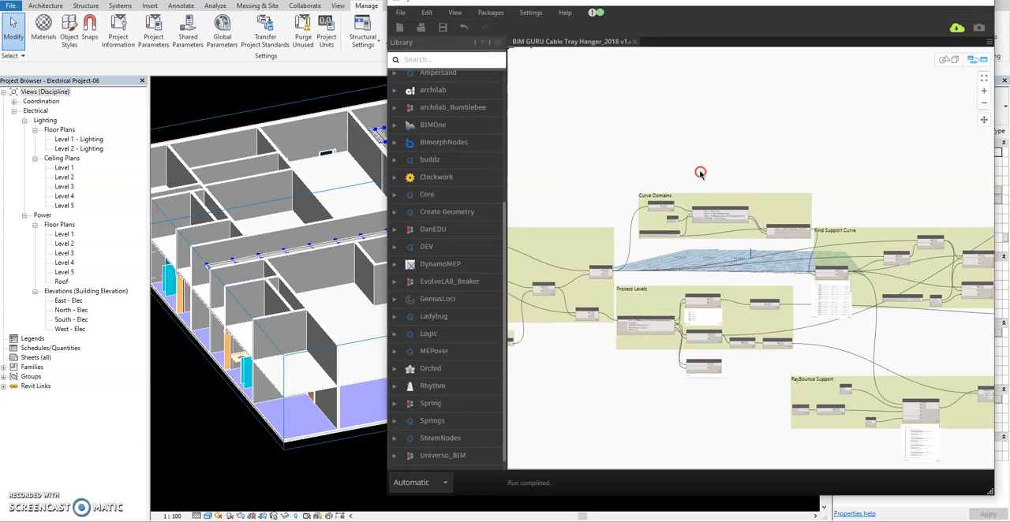
pyautogui.scroll(-5, 700, 173)
pyautogui.moveTo(636, 264); pyautogui.dragTo(786, 263, button='middle')
pyautogui.scroll(4, 699, 235)
pyautogui.moveTo(614, 189); pyautogui.dragTo(860, 240, button='middle')
pyautogui.scroll(6, 664, 251)
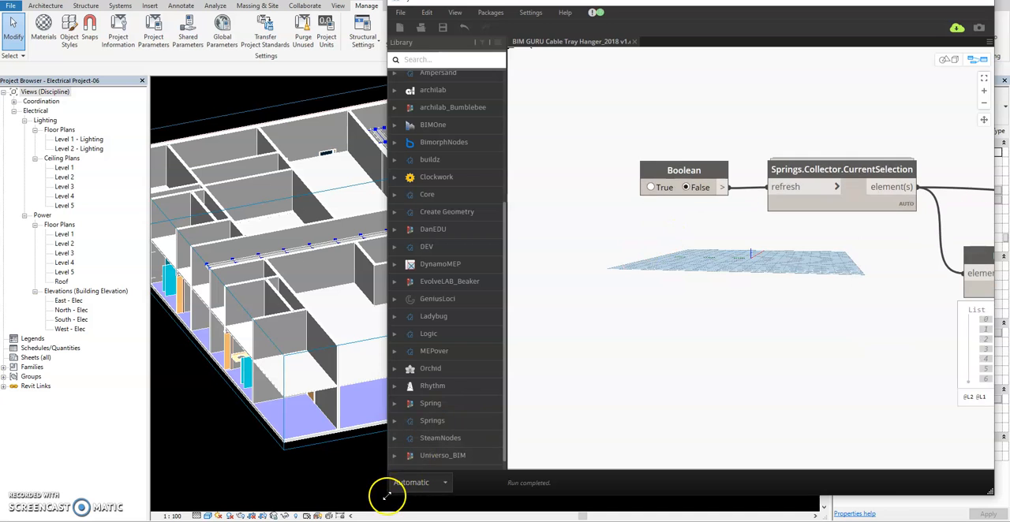
pyautogui.moveTo(402, 491); pyautogui.dragTo(493, 493)
# Step: Examine the cable trays and their supports in the 3D view from several angles, selecting the section box
pyautogui.keyDown('shift'); pyautogui.moveTo(265, 323); pyautogui.dragTo(484, 376, button='middle'); pyautogui.keyUp('shift')
pyautogui.scroll(3, 396, 319)
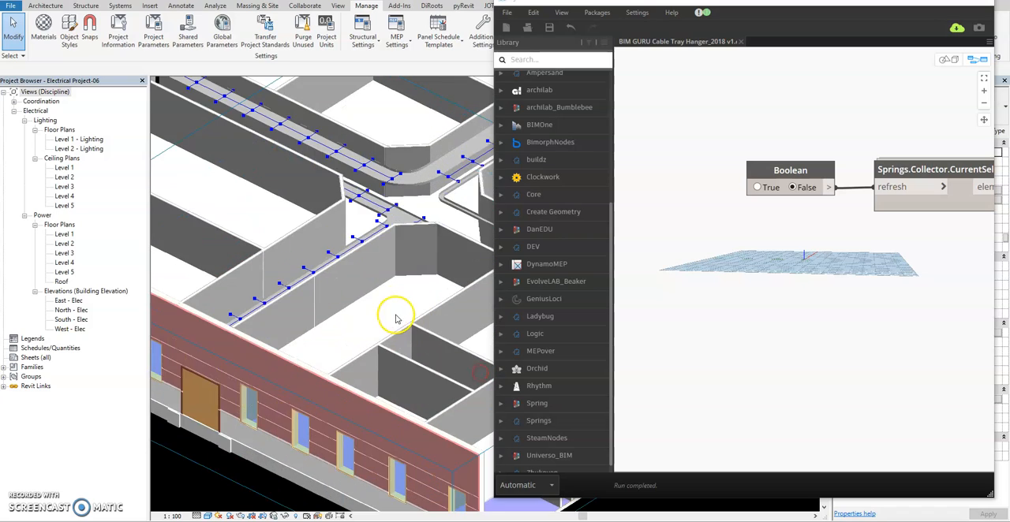
pyautogui.scroll(-3, 277, 311)
pyautogui.keyDown('shift'); pyautogui.moveTo(412, 323); pyautogui.dragTo(257, 391, button='middle'); pyautogui.keyUp('shift')
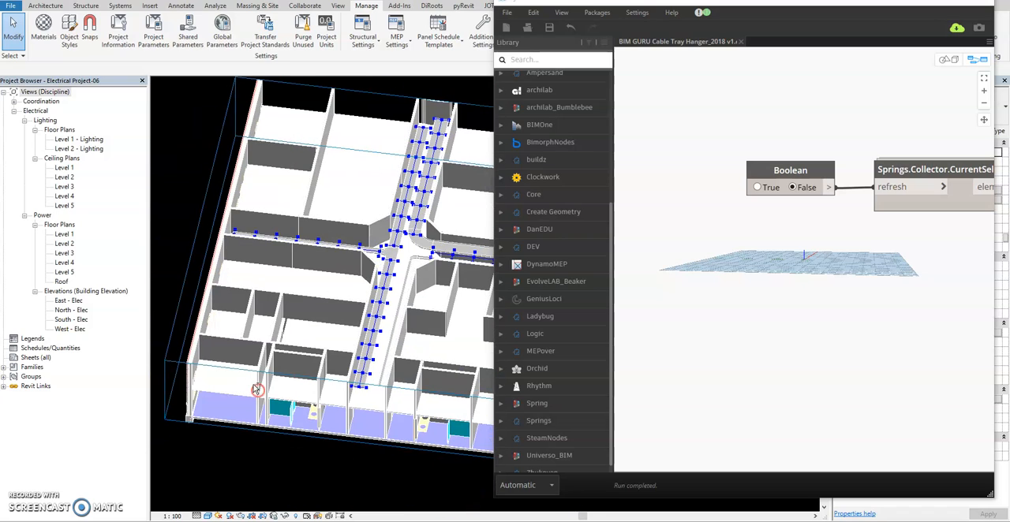
pyautogui.click(185, 298)
pyautogui.keyDown('shift'); pyautogui.moveTo(224, 260); pyautogui.dragTo(264, 300, button='middle'); pyautogui.keyUp('shift')
pyautogui.moveTo(233, 301); pyautogui.dragTo(246, 300)
pyautogui.keyDown('shift'); pyautogui.moveTo(234, 338); pyautogui.dragTo(384, 326, button='middle'); pyautogui.keyUp('shift')
pyautogui.scroll(3, 377, 263)
pyautogui.scroll(-5, 367, 275)
pyautogui.keyDown('shift'); pyautogui.moveTo(360, 275); pyautogui.dragTo(280, 388, button='middle'); pyautogui.keyUp('shift')
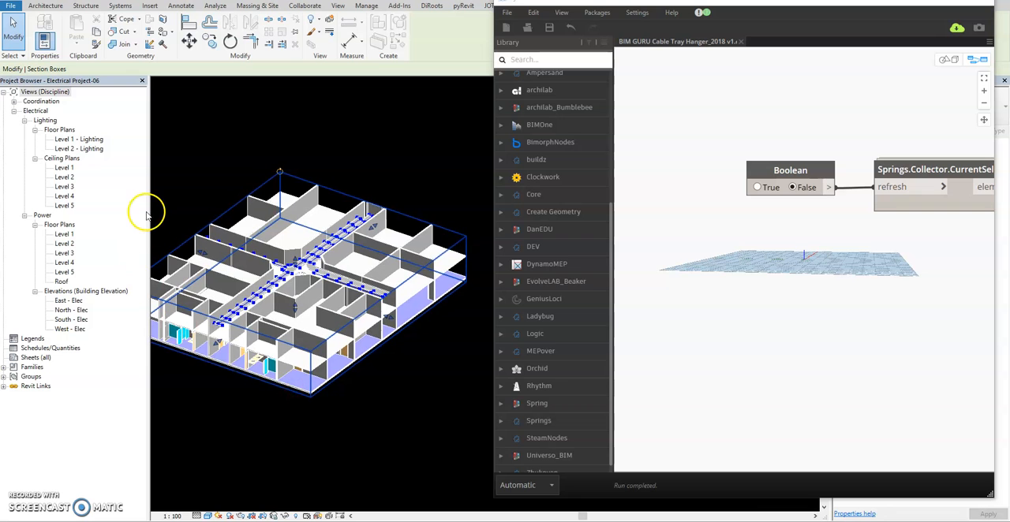
# Step: Narrow the Project Browser to enlarge the 3D view and deselect the section box
pyautogui.moveTo(149, 210); pyautogui.dragTo(74, 208)
pyautogui.keyDown('shift'); pyautogui.moveTo(339, 269); pyautogui.dragTo(415, 383, button='middle'); pyautogui.keyUp('shift')
pyautogui.scroll(3, 385, 314)
pyautogui.scroll(-3, 385, 314)
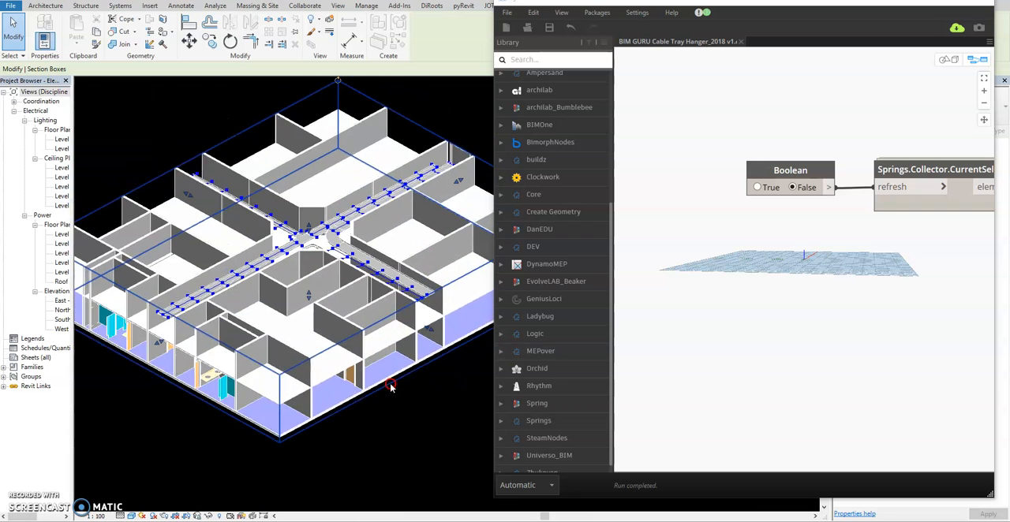
pyautogui.keyDown('shift'); pyautogui.moveTo(259, 289); pyautogui.dragTo(178, 225, button='middle'); pyautogui.keyUp('shift')
pyautogui.click(108, 126)
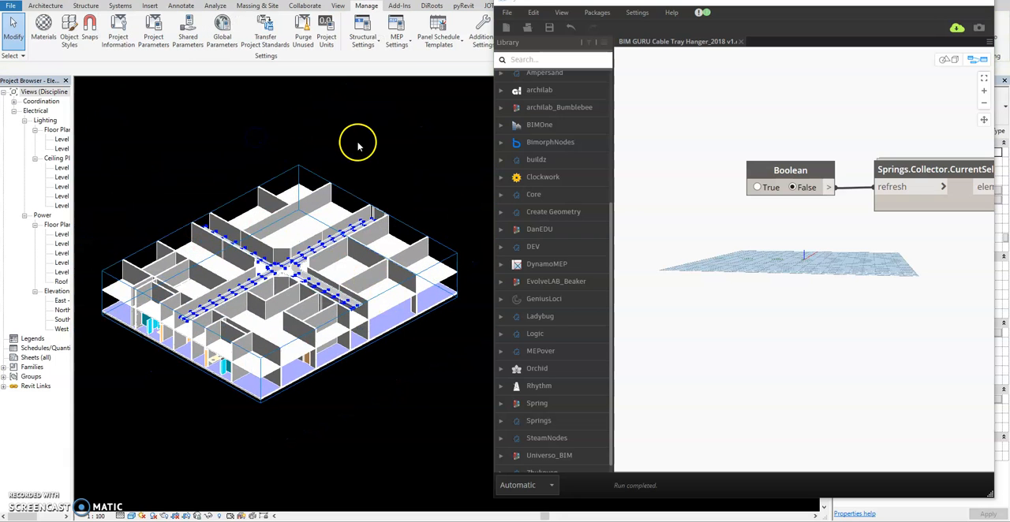
# Step: Select the cable tray runs and connecting fittings along the corridors in the 3D view
pyautogui.scroll(3, 270, 273)
pyautogui.keyDown('shift'); pyautogui.moveTo(253, 320); pyautogui.dragTo(433, 328, button='middle'); pyautogui.keyUp('shift')
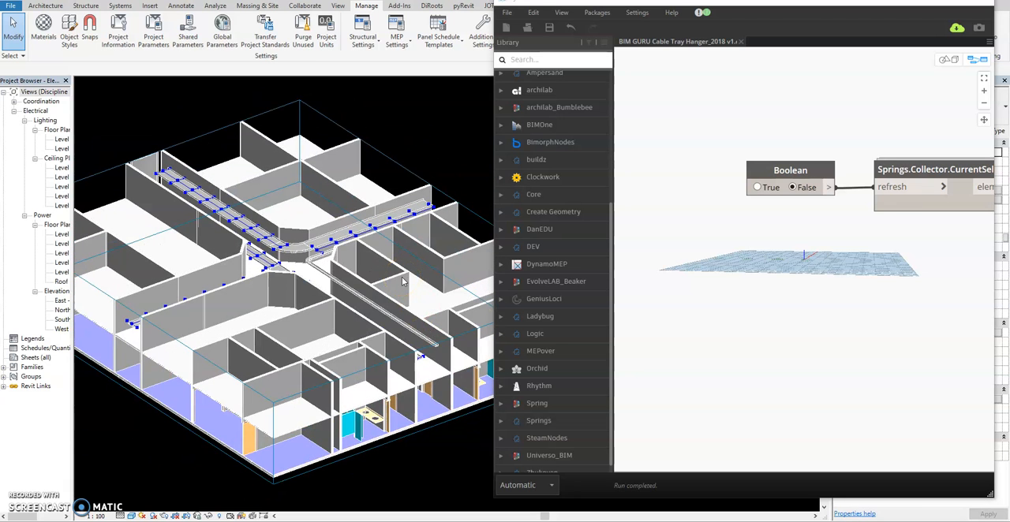
pyautogui.scroll(4, 264, 257)
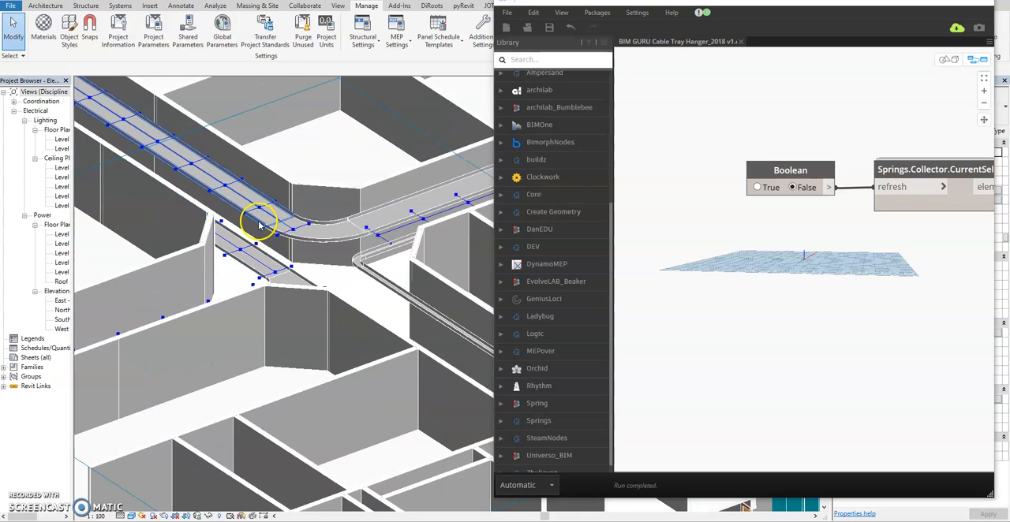
pyautogui.scroll(-6, 353, 228)
pyautogui.keyDown('shift'); pyautogui.moveTo(338, 282); pyautogui.dragTo(227, 338, button='middle'); pyautogui.keyUp('shift')
pyautogui.click(224, 306)
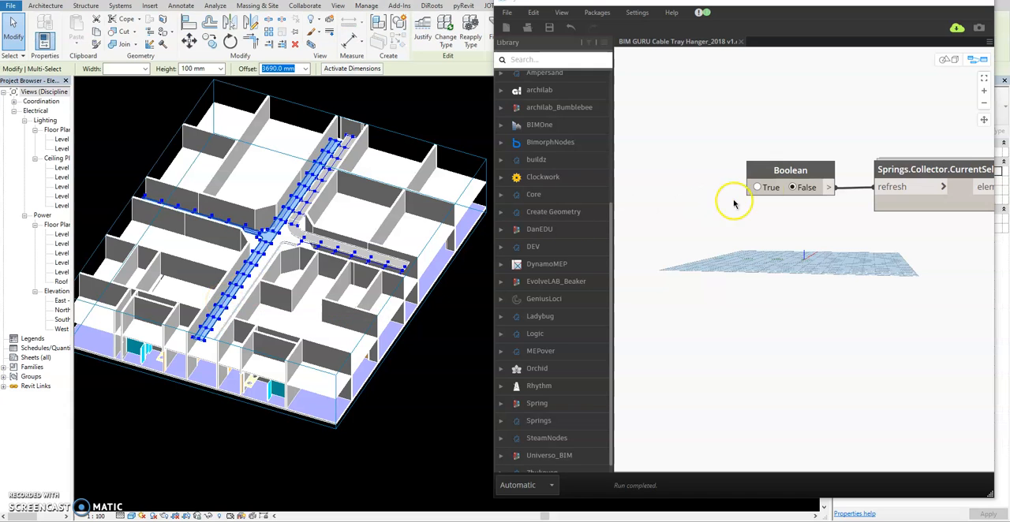
# Step: Set the Boolean refresh node to True to rerun the script on the selected trays, and view the hangers side-on
pyautogui.click(758, 187)
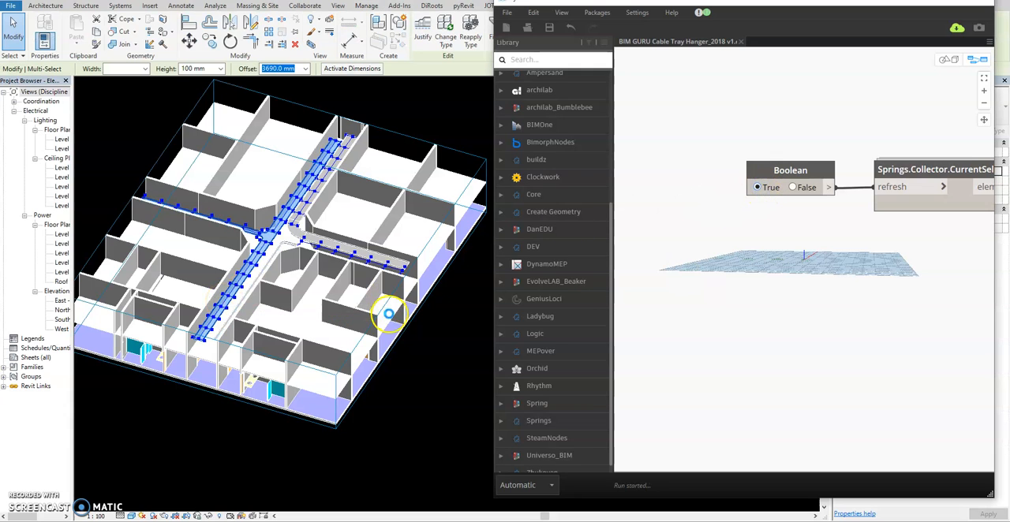
pyautogui.keyDown('shift'); pyautogui.moveTo(270, 251); pyautogui.dragTo(314, 234, button='middle'); pyautogui.keyUp('shift')
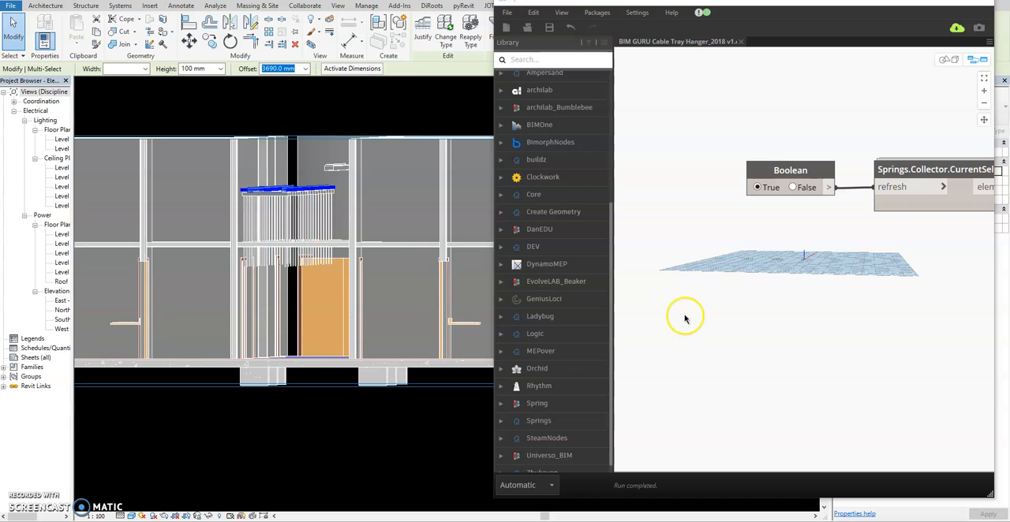
# Step: Set the Boolean refresh node to False and extend the section box upward to include the structure above the cable trays
pyautogui.click(793, 188)
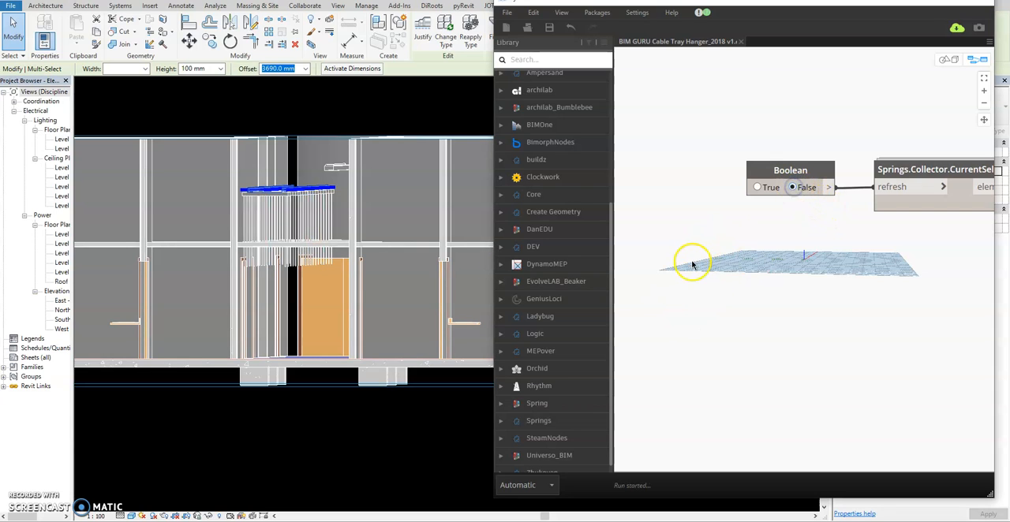
pyautogui.keyDown('shift'); pyautogui.moveTo(337, 286); pyautogui.dragTo(344, 310, button='middle'); pyautogui.keyUp('shift')
pyautogui.click(262, 213)
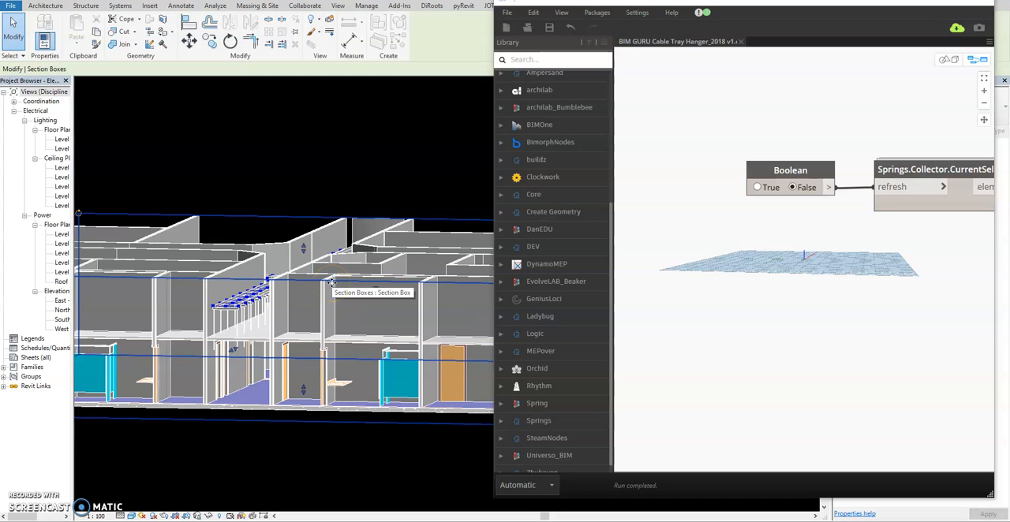
pyautogui.moveTo(304, 249); pyautogui.dragTo(300, 230)
pyautogui.keyDown('shift'); pyautogui.moveTo(269, 260); pyautogui.dragTo(318, 295, button='middle'); pyautogui.keyUp('shift')
pyautogui.scroll(1, 304, 184)
pyautogui.scroll(1, 303, 184)
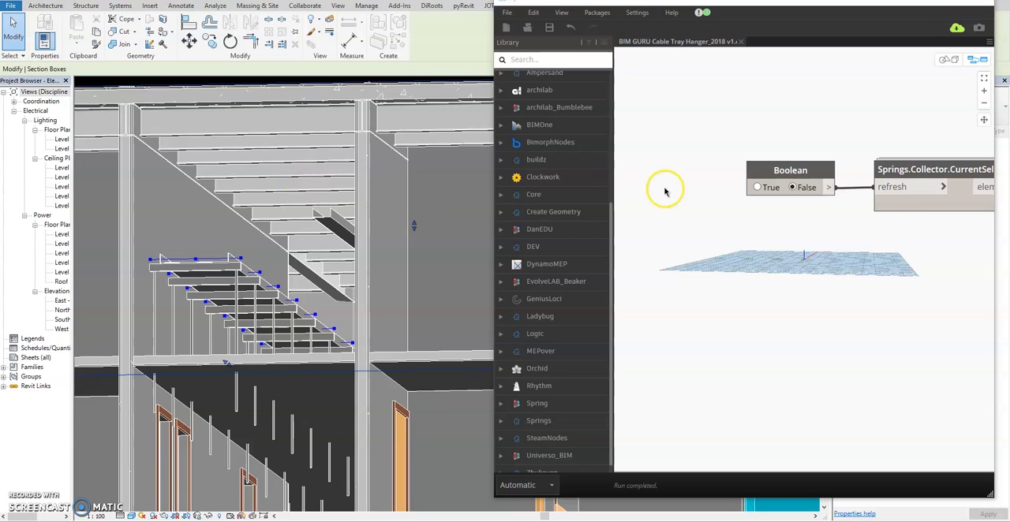
# Step: Select the connected cable tray run in the 3D view and set the Boolean refresh node to True to rerun the script
pyautogui.press('Tab')
pyautogui.press('Tab')
pyautogui.click(226, 256)
pyautogui.scroll(-3, 226, 255)
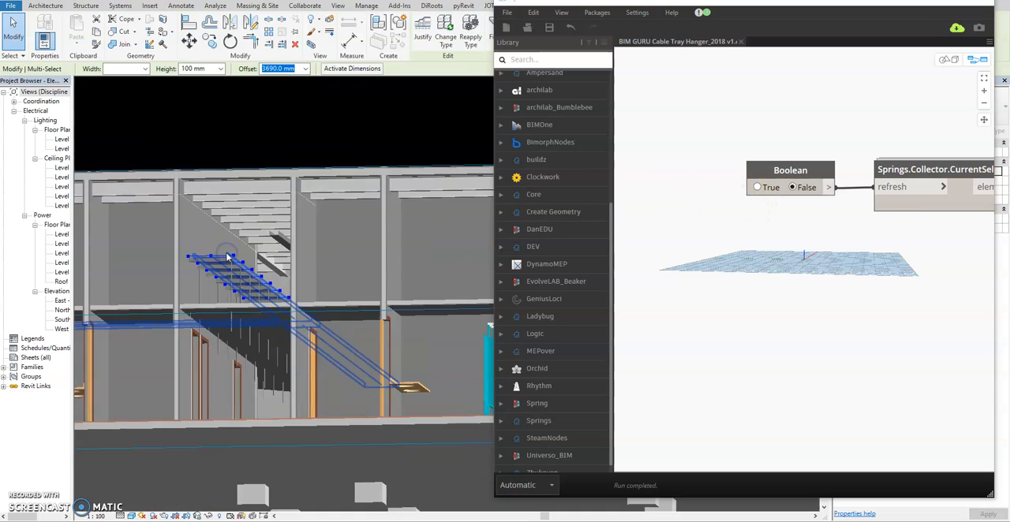
pyautogui.click(755, 188)
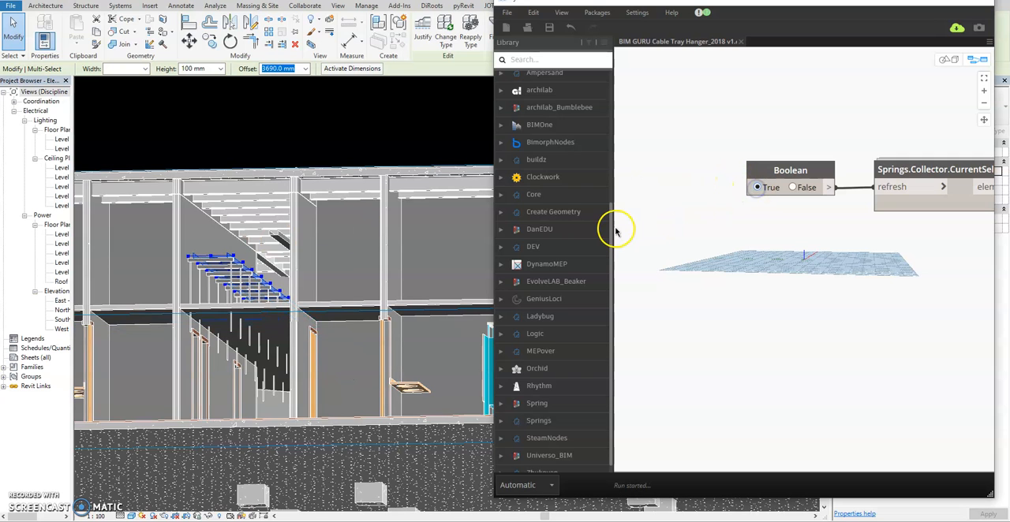
# Step: Examine the cable tray hangers in the 3D view from several angles and distances, checking how they meet the structure above
pyautogui.scroll(3, 262, 192)
pyautogui.keyDown('shift'); pyautogui.moveTo(261, 196); pyautogui.dragTo(276, 272, button='middle'); pyautogui.keyUp('shift')
pyautogui.scroll(-3, 266, 235)
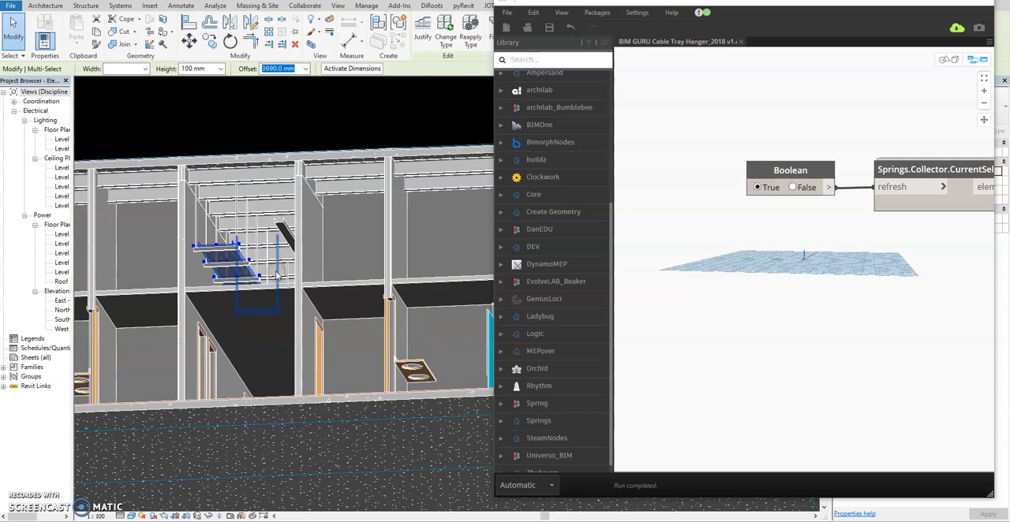
pyautogui.keyDown('shift'); pyautogui.moveTo(273, 243); pyautogui.dragTo(294, 277, button='middle'); pyautogui.keyUp('shift')
pyautogui.scroll(4, 281, 309)
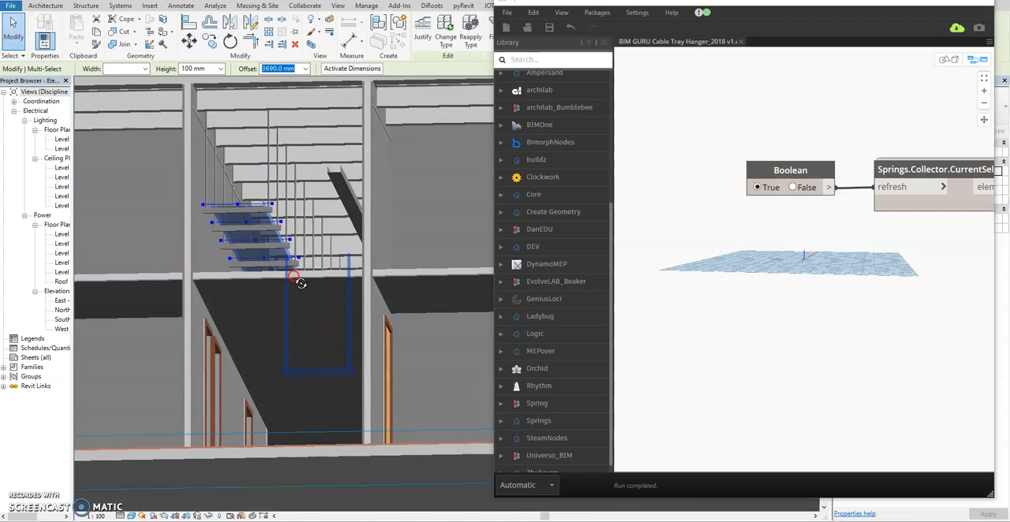
pyautogui.moveTo(294, 226); pyautogui.dragTo(292, 284, button='middle')
pyautogui.scroll(-3, 276, 202)
pyautogui.keyDown('shift'); pyautogui.moveTo(280, 222); pyautogui.dragTo(310, 253, button='middle'); pyautogui.keyUp('shift')
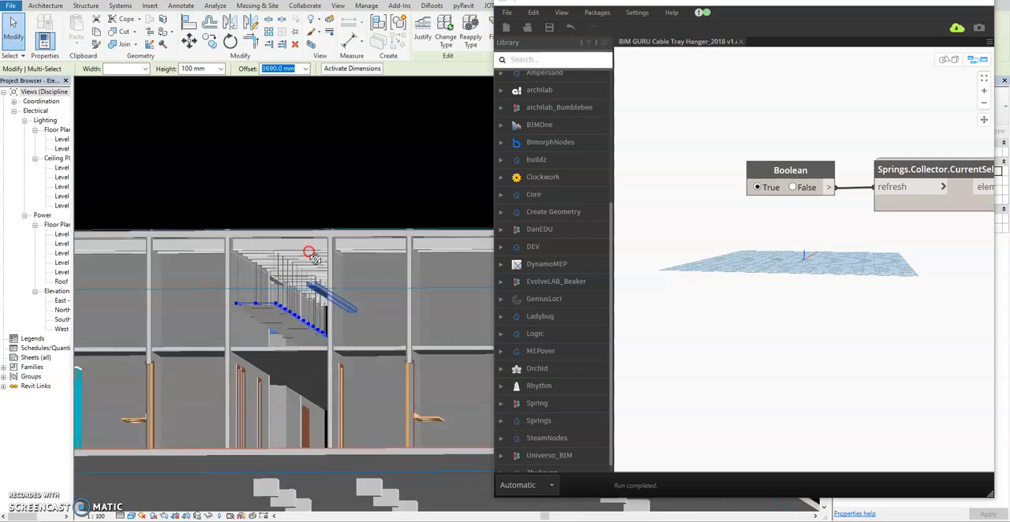
pyautogui.scroll(3, 291, 262)
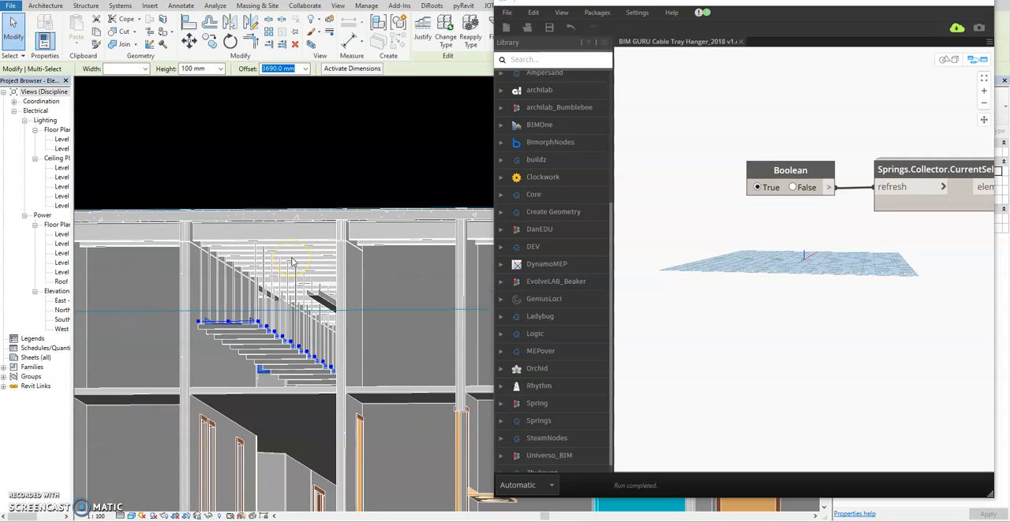
pyautogui.scroll(-3, 291, 263)
pyautogui.scroll(-3, 292, 263)
pyautogui.keyDown('shift'); pyautogui.moveTo(334, 252); pyautogui.dragTo(392, 330, button='middle'); pyautogui.keyUp('shift')
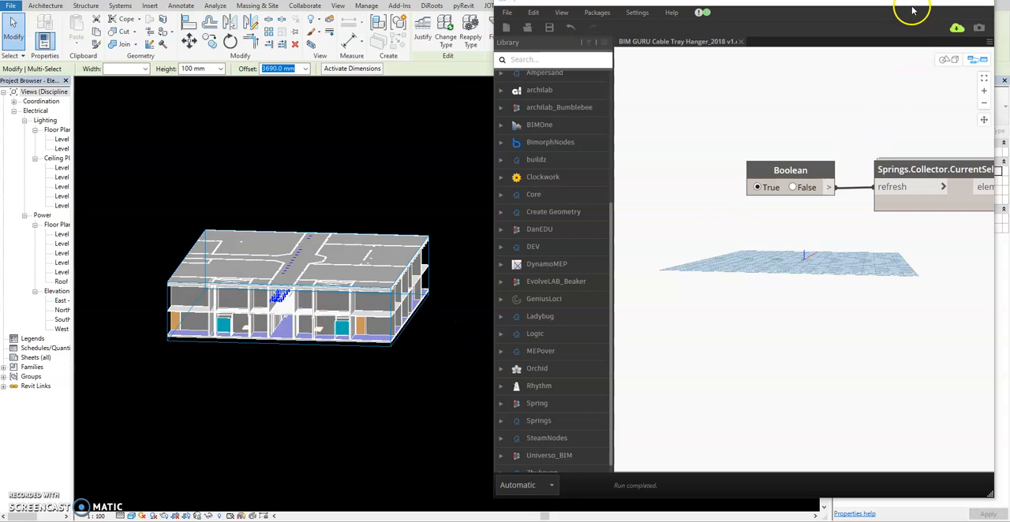
pyautogui.scroll(2, 251, 303)
pyautogui.keyDown('shift'); pyautogui.moveTo(318, 322); pyautogui.dragTo(289, 213, button='middle'); pyautogui.keyUp('shift')
pyautogui.scroll(3, 301, 235)
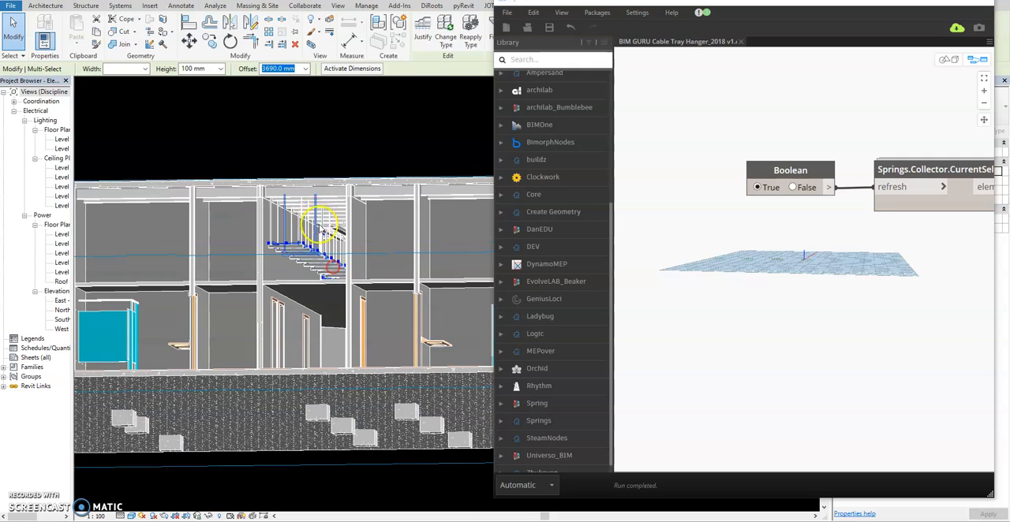
# Step: Move the Dynamo window aside to uncover more of the 3D view and deselect the cable trays
pyautogui.click(934, 39)
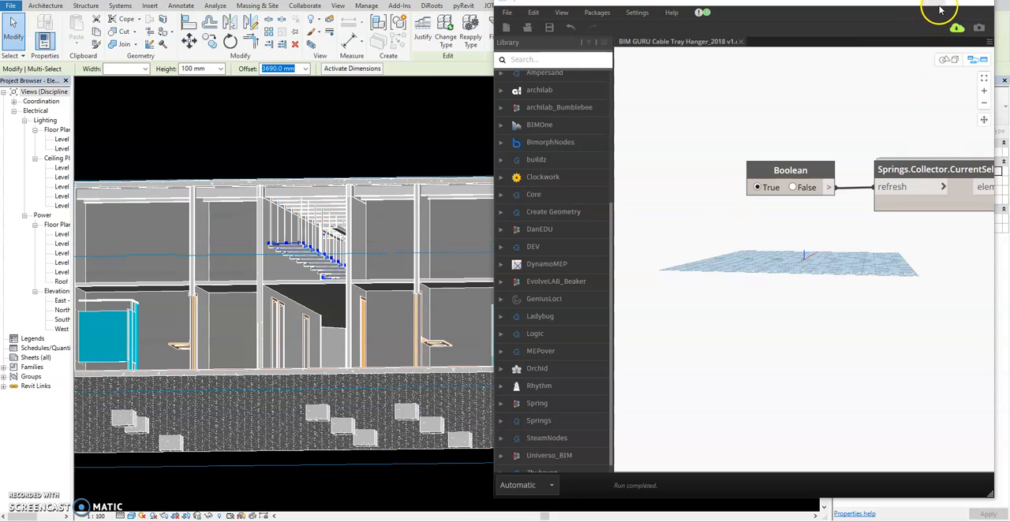
pyautogui.click(939, 6)
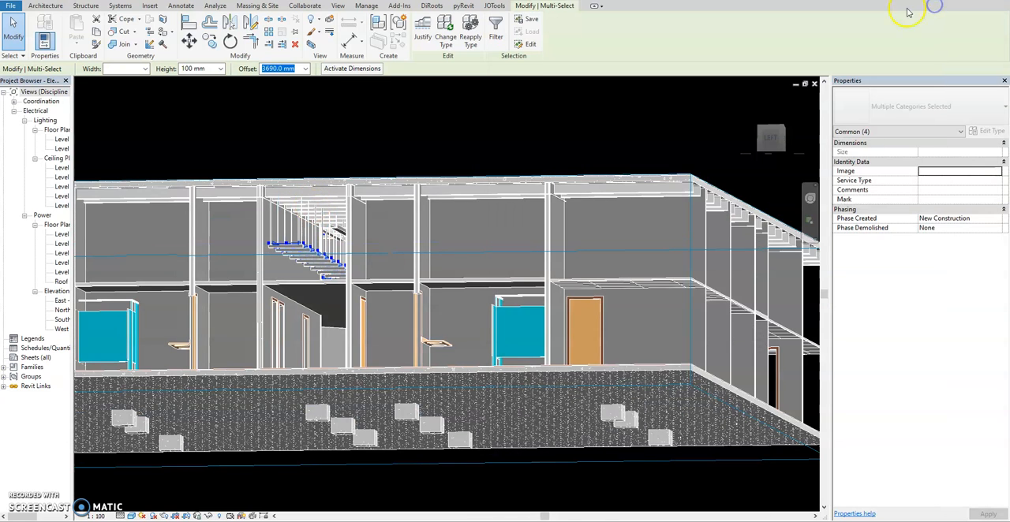
pyautogui.click(566, 500)
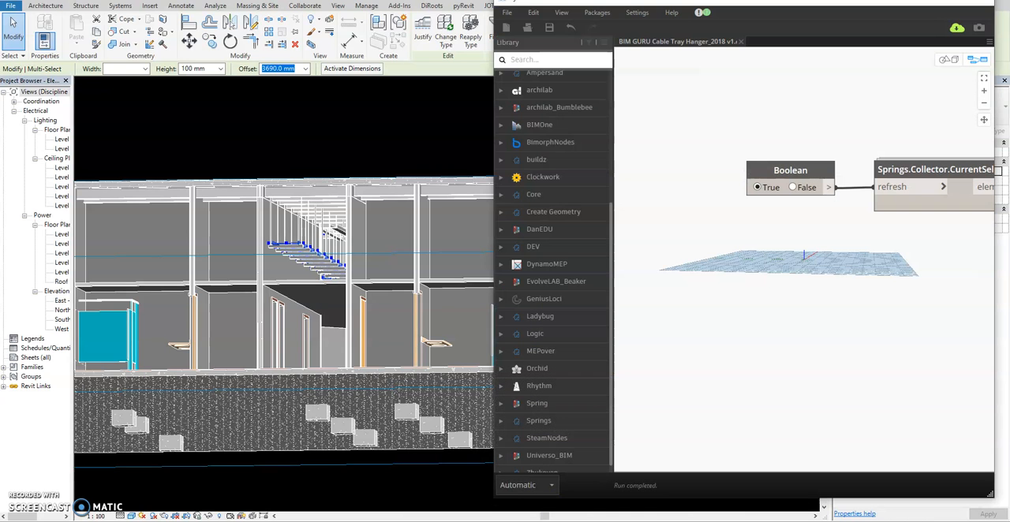
pyautogui.moveTo(505, 3); pyautogui.dragTo(589, 8)
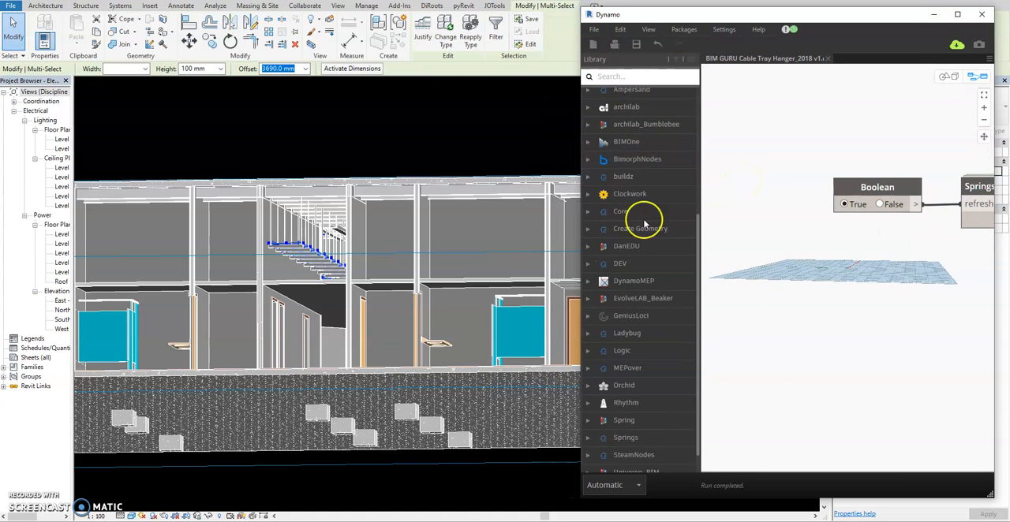
pyautogui.click(410, 138)
pyautogui.keyDown('shift'); pyautogui.moveTo(411, 139); pyautogui.dragTo(381, 152, button='middle'); pyautogui.keyUp('shift')
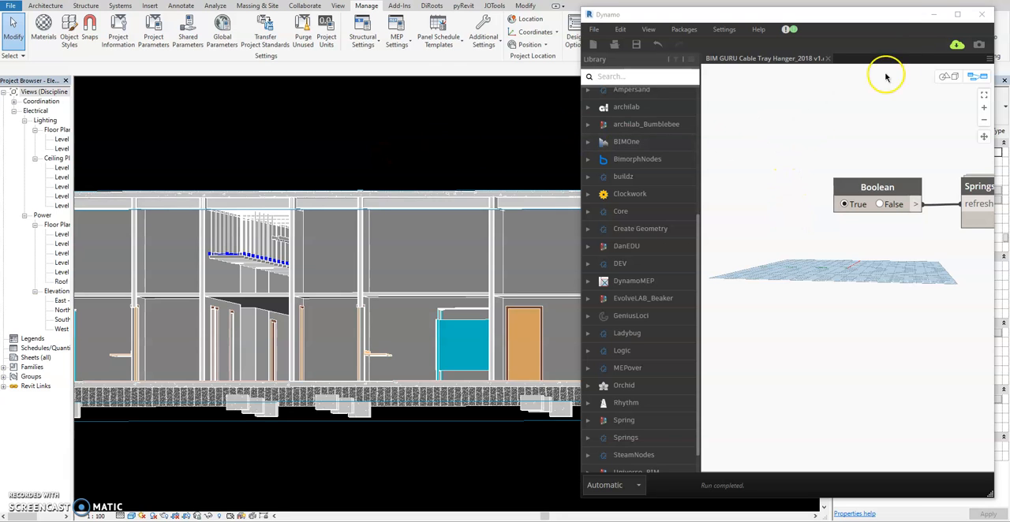
# Step: Set the 3D view's Discipline to Electrical, moving the Dynamo window off the view properties and back again
pyautogui.moveTo(911, 22); pyautogui.dragTo(714, 47)
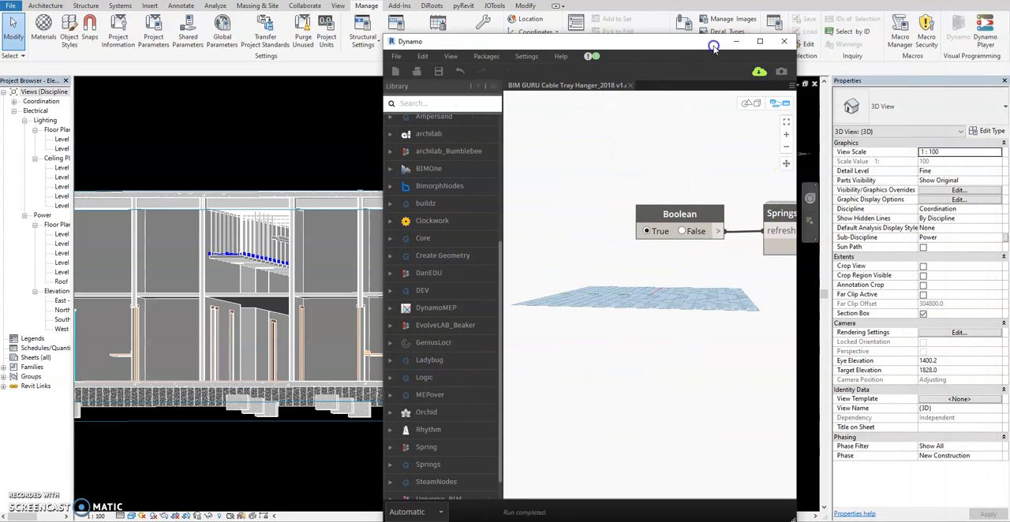
pyautogui.click(981, 209)
pyautogui.click(981, 209)
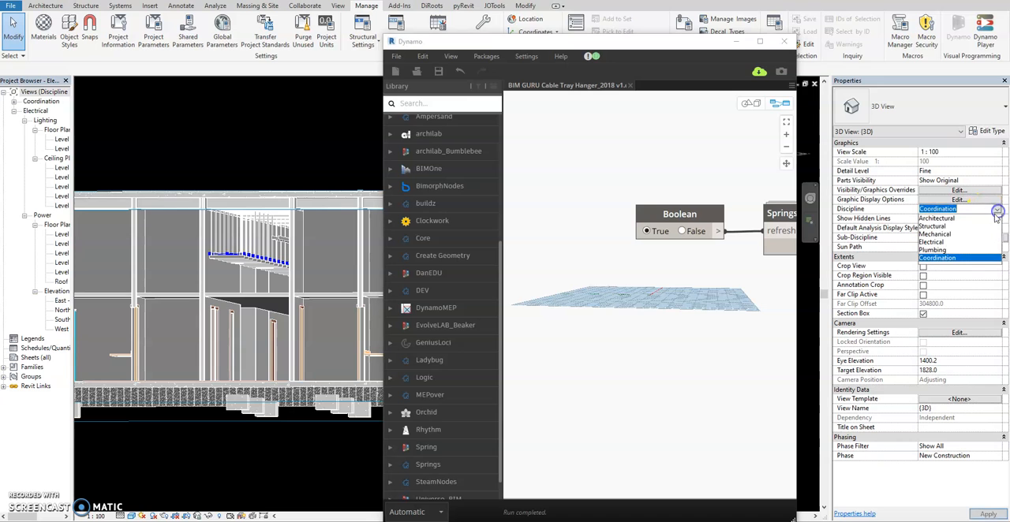
pyautogui.click(936, 242)
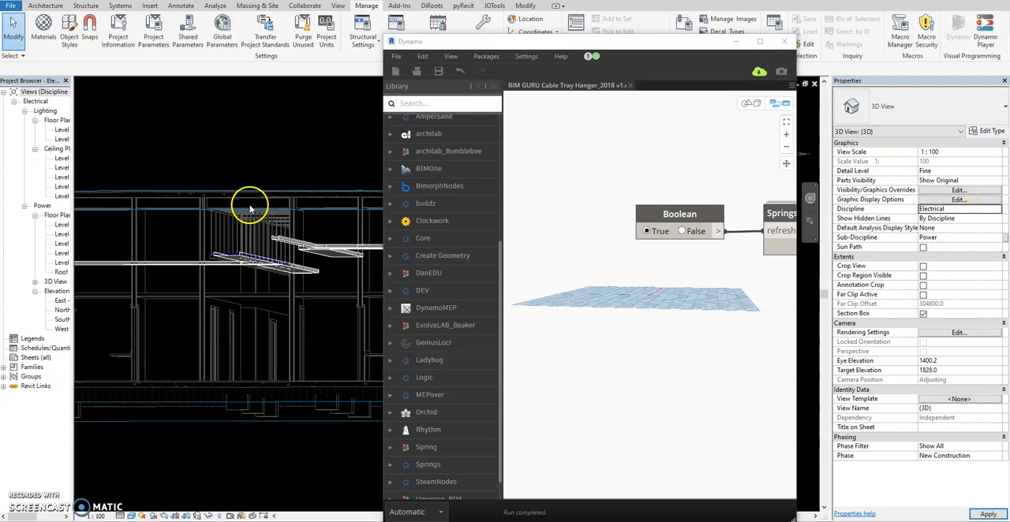
pyautogui.moveTo(702, 47); pyautogui.dragTo(905, 30)
# Step: Select the other cable tray run, with its branch and long straight section, together with its fittings
pyautogui.keyDown('shift'); pyautogui.moveTo(437, 171); pyautogui.dragTo(342, 342, button='middle'); pyautogui.keyUp('shift')
pyautogui.scroll(2, 384, 297)
pyautogui.keyDown('shift'); pyautogui.moveTo(400, 262); pyautogui.dragTo(403, 312, button='middle'); pyautogui.keyUp('shift')
pyautogui.moveTo(419, 255); pyautogui.dragTo(322, 234, button='middle')
pyautogui.scroll(-3, 302, 261)
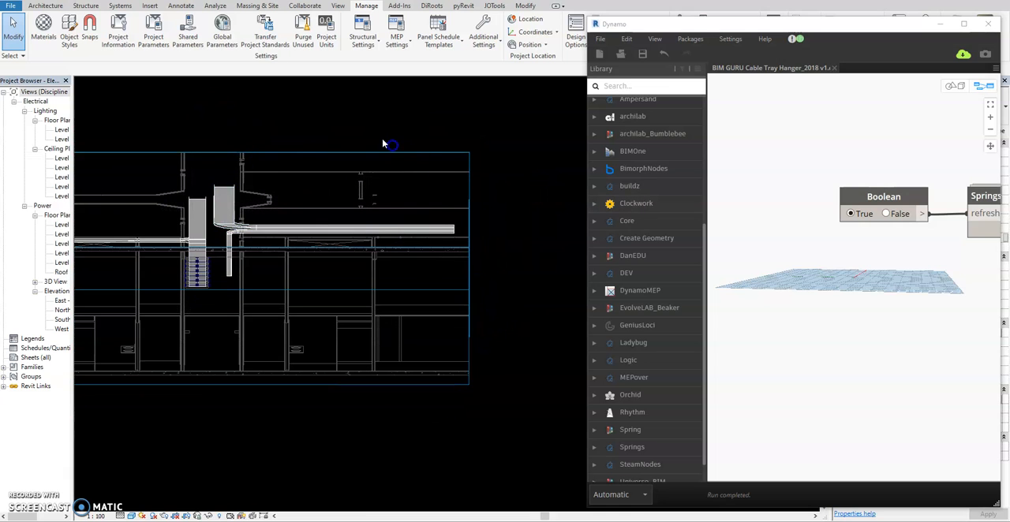
pyautogui.moveTo(210, 169); pyautogui.dragTo(477, 293)
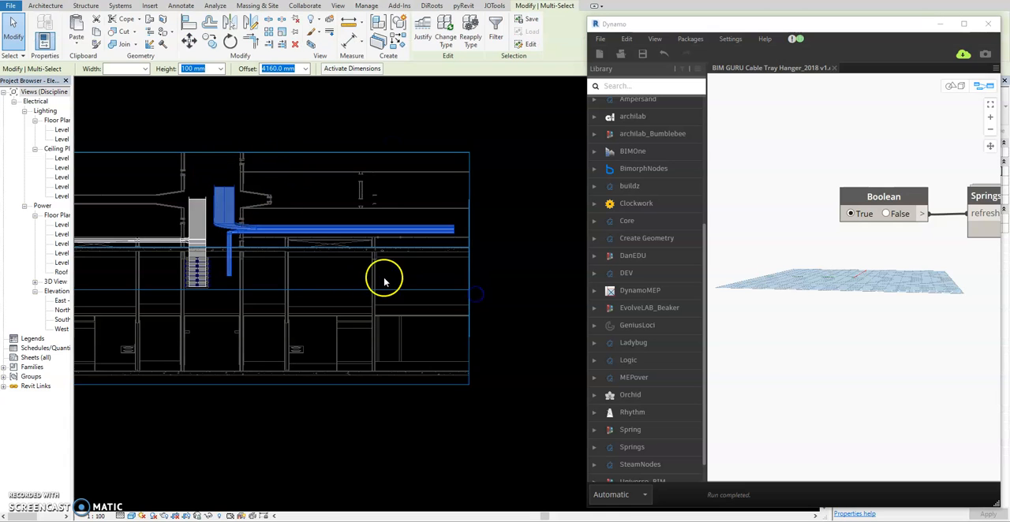
# Step: Set the Boolean refresh node to False to rerun the script on the selected run, and inspect the hangers around its junction
pyautogui.scroll(3, 252, 202)
pyautogui.keyDown('shift'); pyautogui.moveTo(253, 202); pyautogui.dragTo(130, 315, button='middle'); pyautogui.keyUp('shift')
pyautogui.scroll(2, 147, 317)
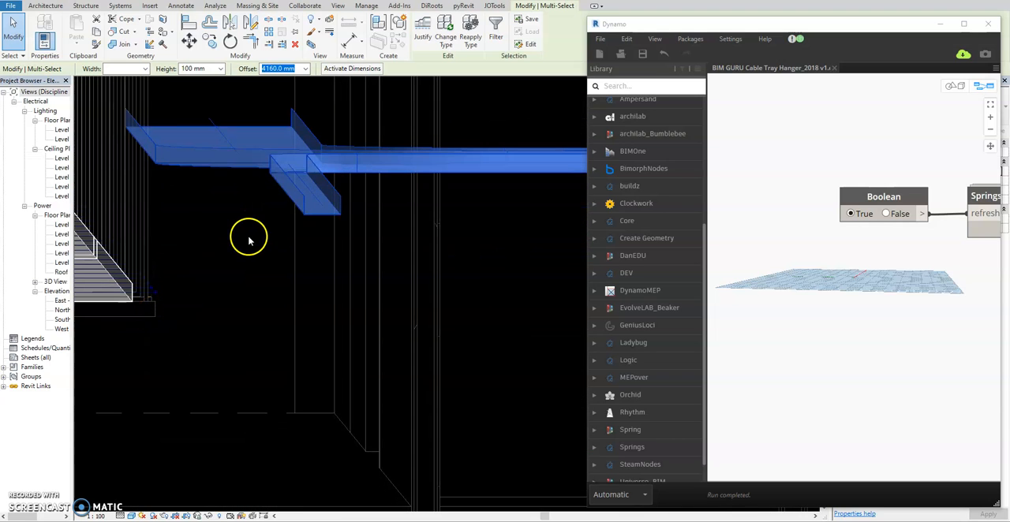
pyautogui.keyDown('shift'); pyautogui.moveTo(293, 251); pyautogui.dragTo(311, 211, button='middle'); pyautogui.keyUp('shift')
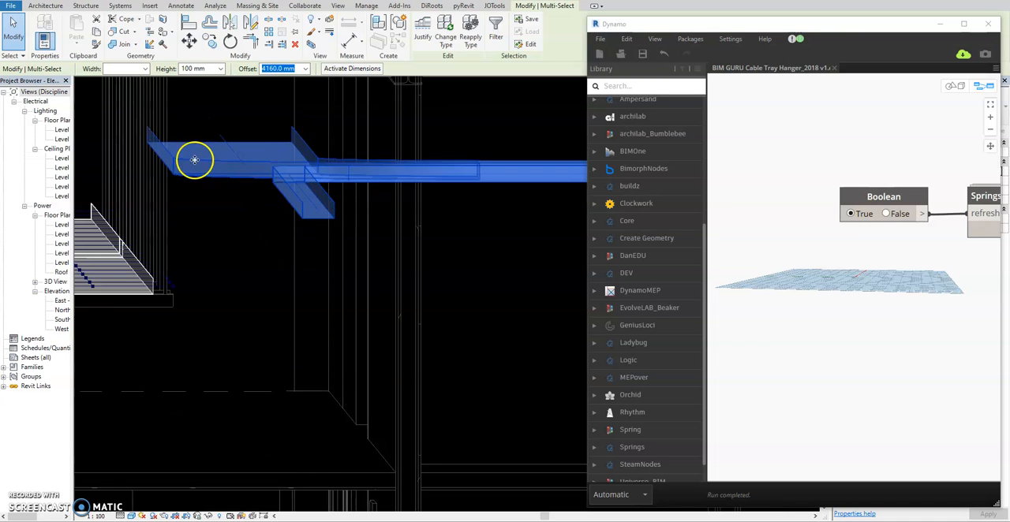
pyautogui.click(887, 215)
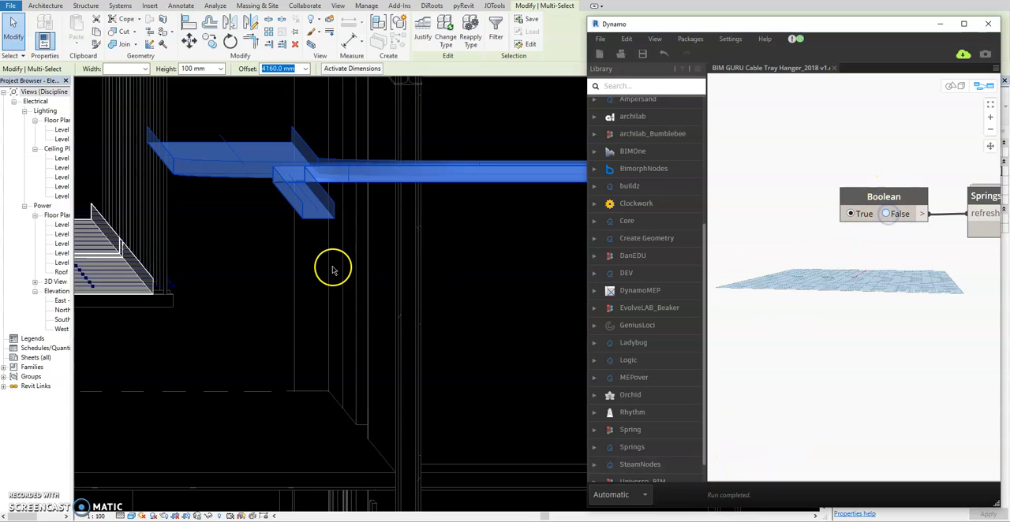
pyautogui.keyDown('shift'); pyautogui.moveTo(316, 263); pyautogui.dragTo(291, 258, button='middle'); pyautogui.keyUp('shift')
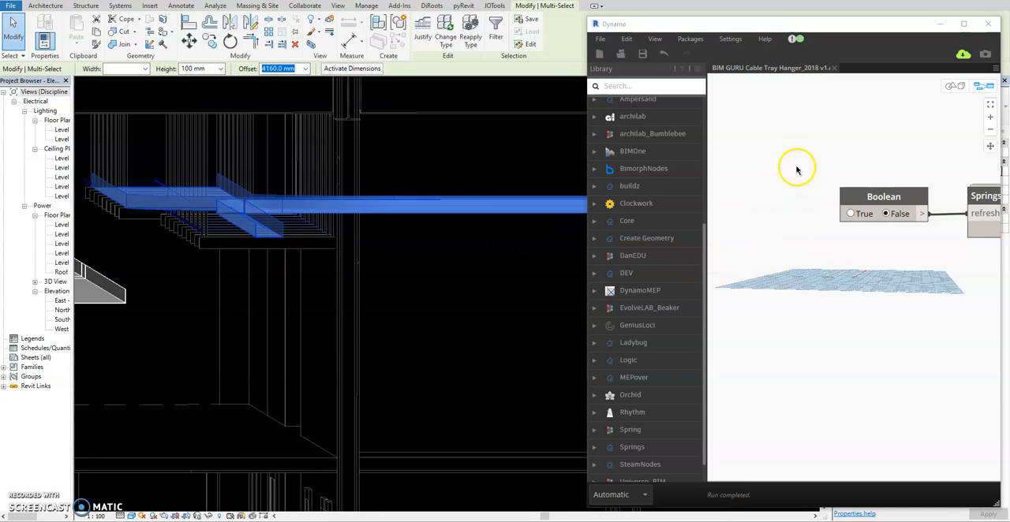
pyautogui.keyDown('shift'); pyautogui.moveTo(400, 259); pyautogui.dragTo(264, 289, button='middle'); pyautogui.keyUp('shift')
pyautogui.scroll(3, 205, 275)
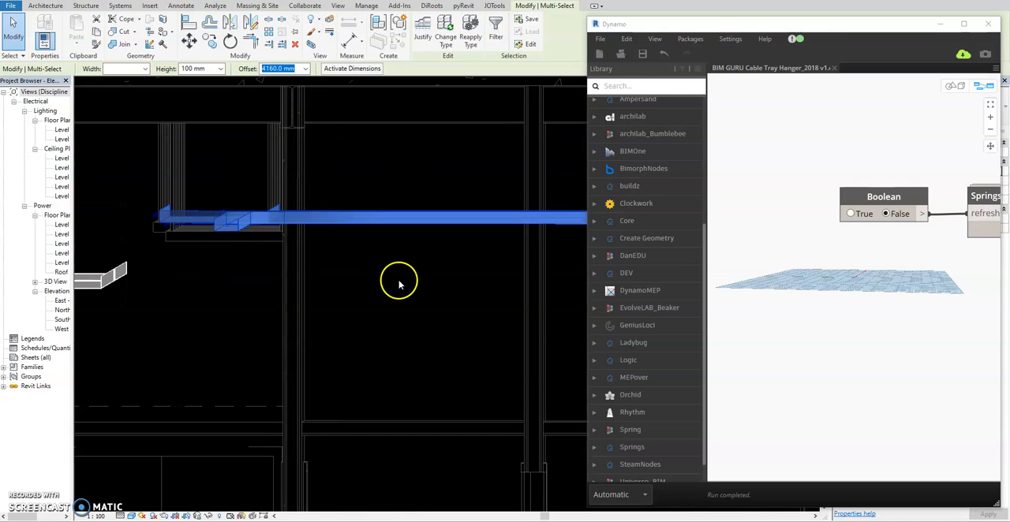
# Step: Maximize the Dynamo window and review the category filter nodes and the Width parameter values of the selected trays
pyautogui.click(964, 25)
pyautogui.moveTo(796, 415); pyautogui.dragTo(435, 334, button='middle')
pyautogui.scroll(-3, 534, 301)
pyautogui.moveTo(722, 360); pyautogui.dragTo(505, 333, button='middle')
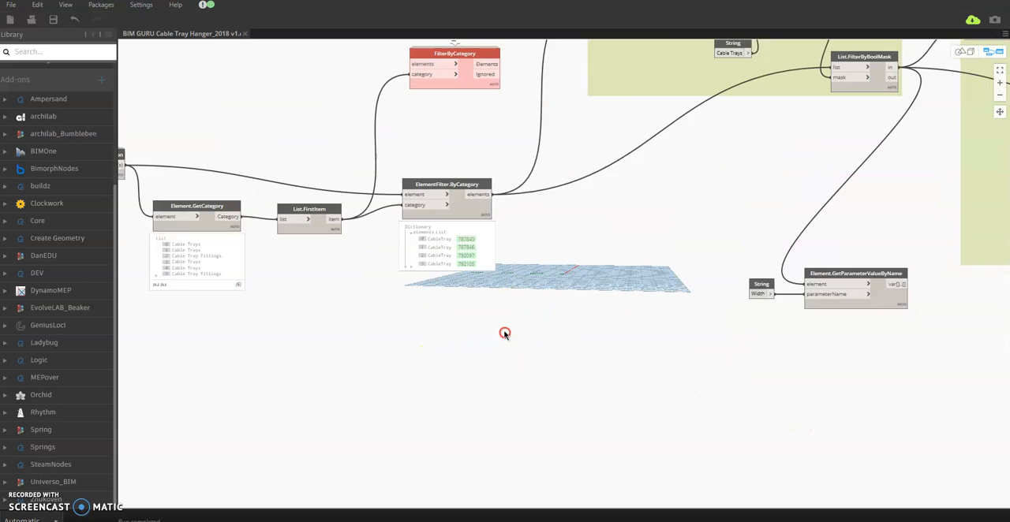
pyautogui.moveTo(756, 357); pyautogui.dragTo(356, 366, button='middle')
pyautogui.scroll(3, 441, 293)
pyautogui.scroll(-3, 441, 292)
pyautogui.moveTo(438, 287); pyautogui.dragTo(498, 325, button='middle')
pyautogui.moveTo(386, 270); pyautogui.dragTo(444, 313, button='middle')
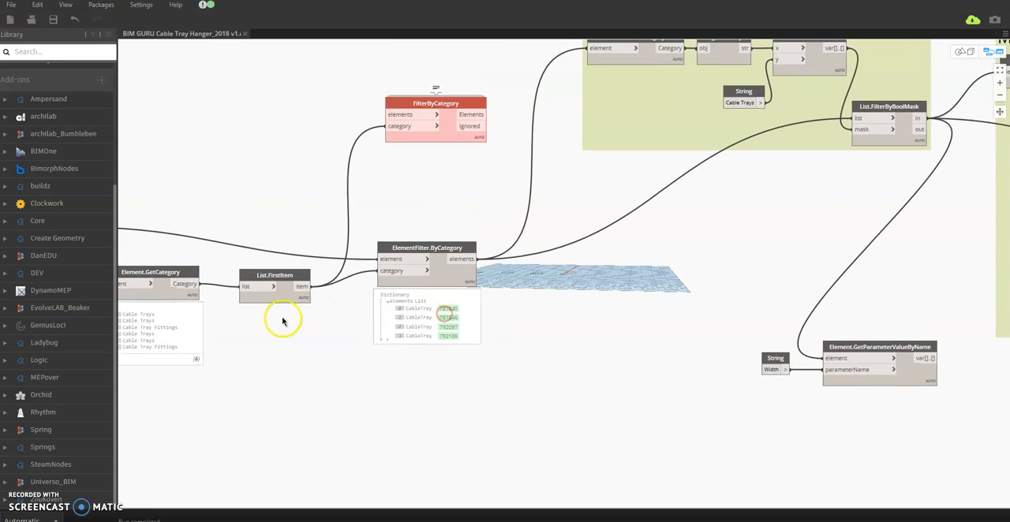
pyautogui.moveTo(285, 324); pyautogui.dragTo(372, 327, button='middle')
pyautogui.moveTo(331, 364); pyautogui.dragTo(244, 323, button='middle')
pyautogui.scroll(1, 617, 322)
pyautogui.moveTo(636, 347); pyautogui.dragTo(483, 278, button='middle')
pyautogui.click(432, 293)
pyautogui.doubleClick(361, 346)
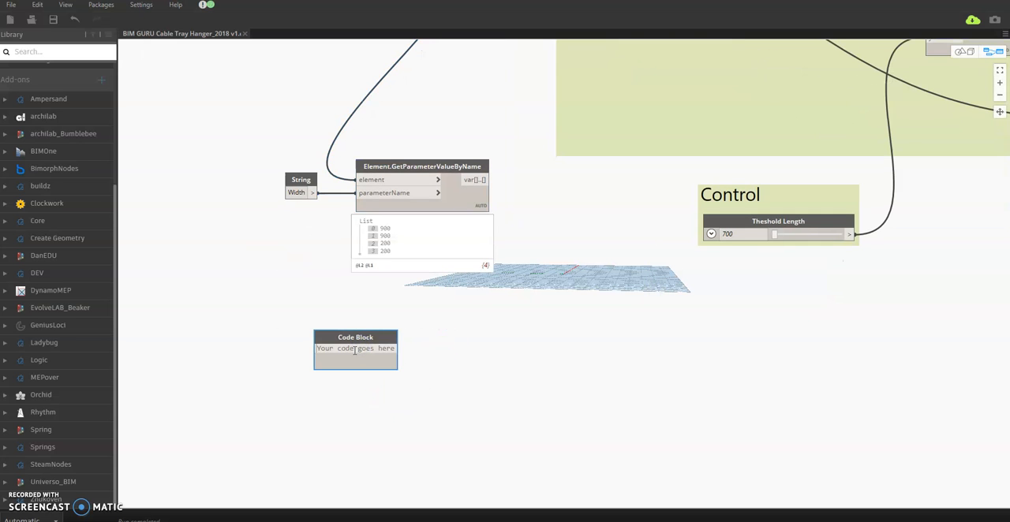
pyautogui.rightClick(393, 334)
pyautogui.click(422, 340)
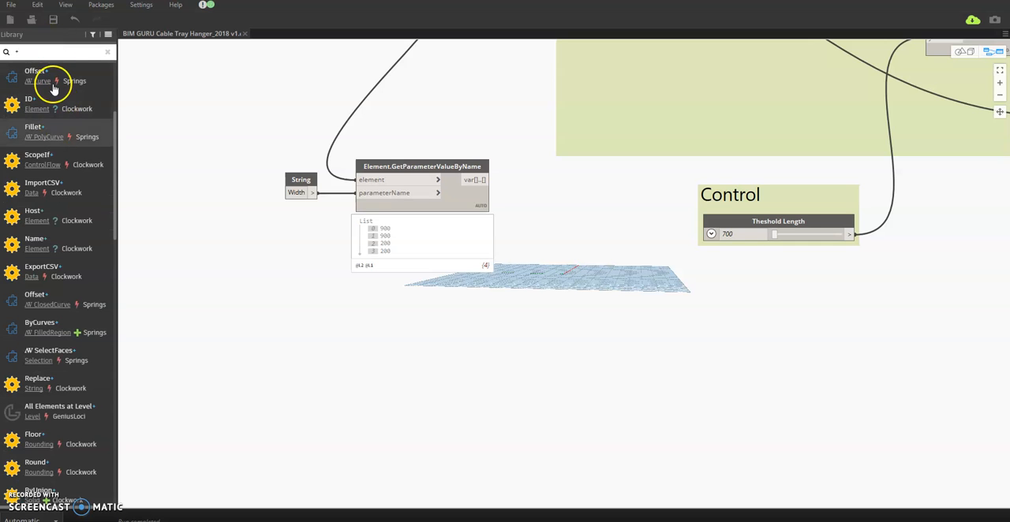
# Step: Add a + operator node below the Width parameter node and connect the Width values to its x input
pyautogui.moveTo(28, 73)
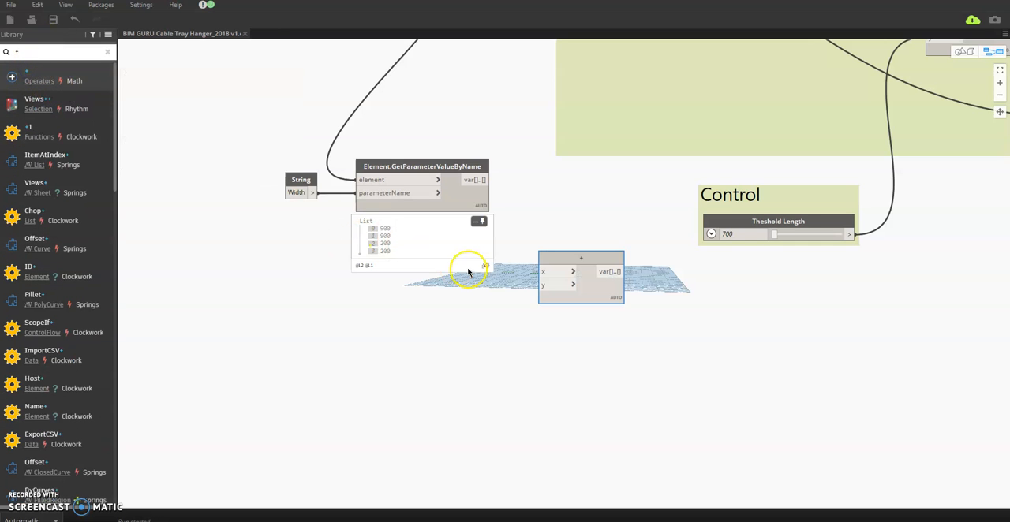
pyautogui.moveTo(564, 259); pyautogui.dragTo(571, 313)
pyautogui.moveTo(483, 181); pyautogui.dragTo(546, 325)
# Step: Add a Code Block containing 50 and connect it to the y input of the + node
pyautogui.doubleClick(464, 381)
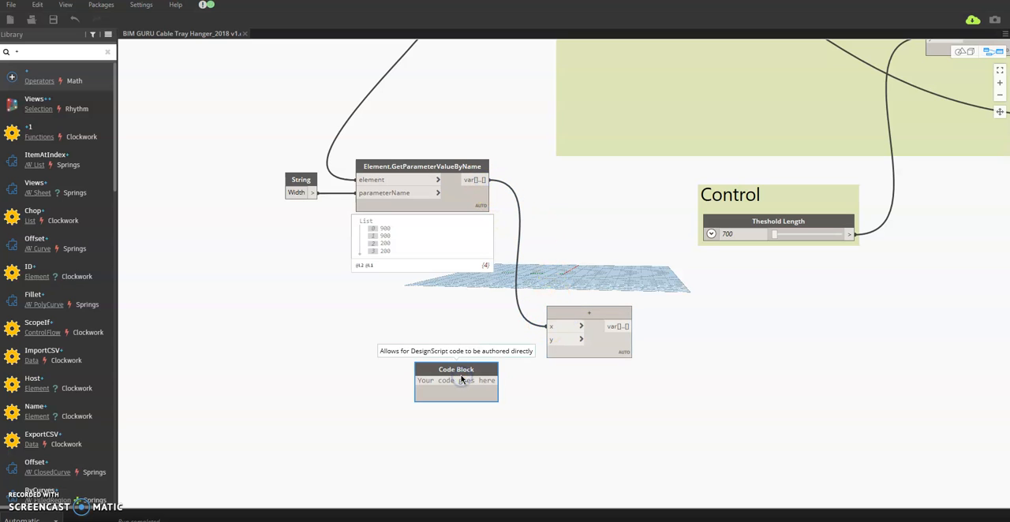
pyautogui.write('50')
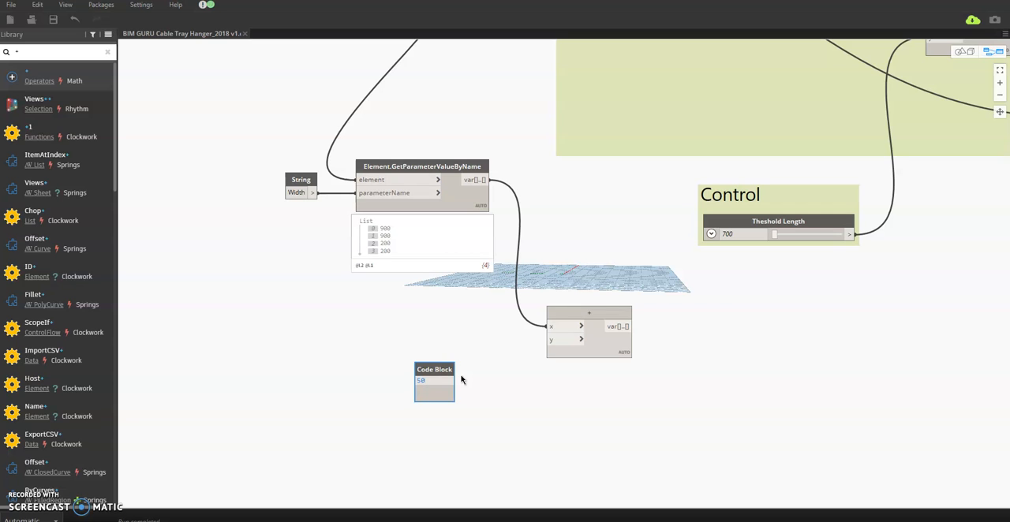
pyautogui.moveTo(454, 382); pyautogui.dragTo(550, 340)
# Step: Connect the + node's output to the x input of the x/2 and x/-2 Code Block in Find Support Curve, replacing the Number Slider
pyautogui.moveTo(641, 336); pyautogui.dragTo(444, 351, button='middle')
pyautogui.click(429, 342)
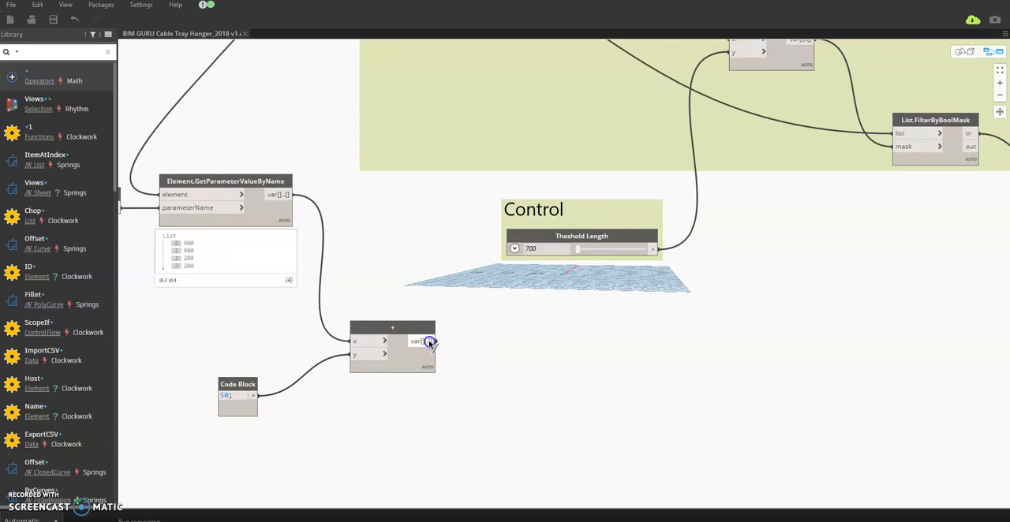
pyautogui.scroll(-4, 566, 329)
pyautogui.moveTo(744, 278); pyautogui.dragTo(401, 373, button='middle')
pyautogui.scroll(5, 596, 260)
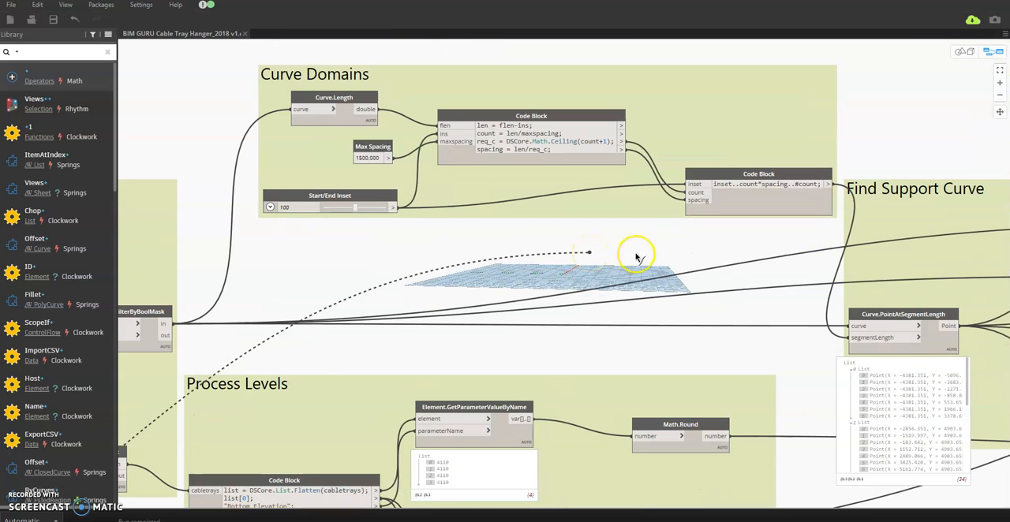
pyautogui.moveTo(706, 277); pyautogui.dragTo(476, 234, button='middle')
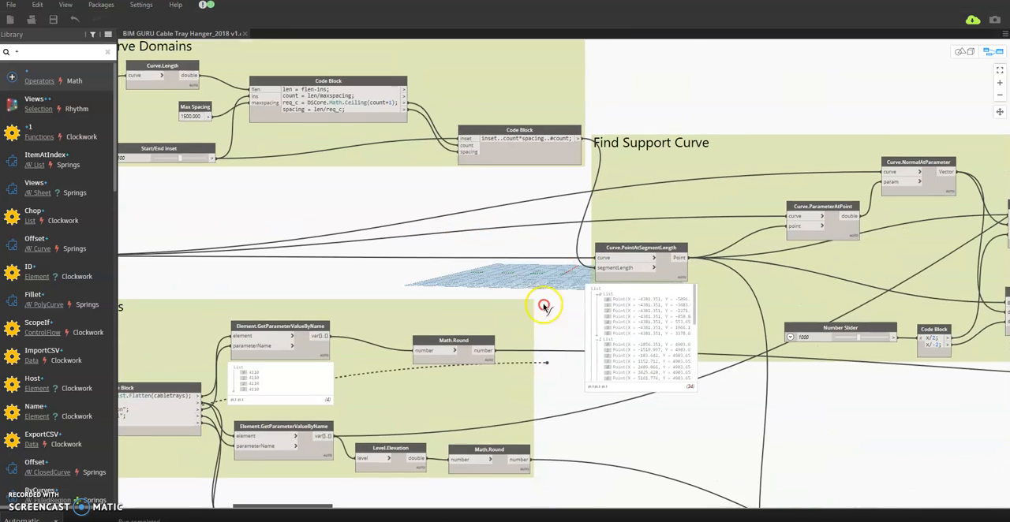
pyautogui.moveTo(544, 306); pyautogui.dragTo(523, 263, button='middle')
pyautogui.moveTo(802, 321); pyautogui.dragTo(502, 326, button='middle')
pyautogui.scroll(3, 620, 306)
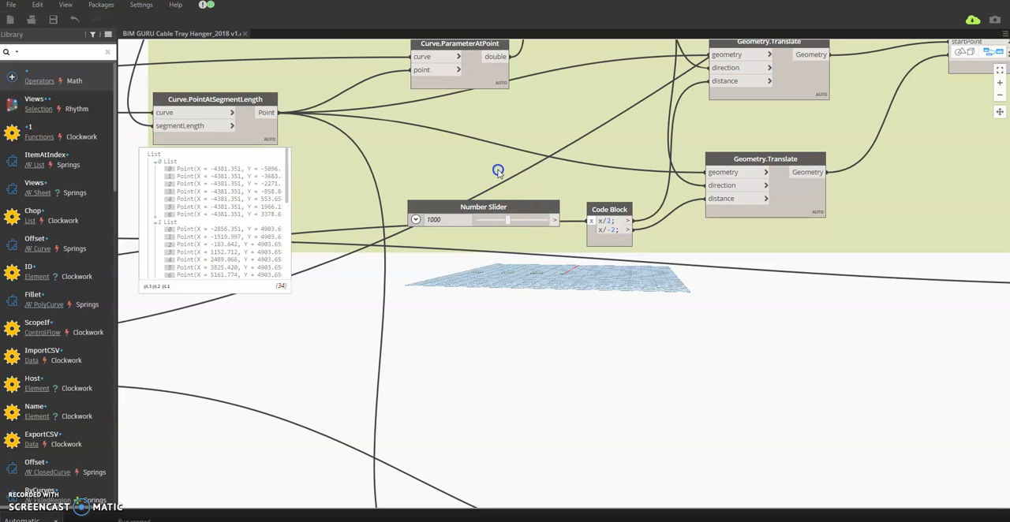
pyautogui.moveTo(514, 204); pyautogui.dragTo(482, 167)
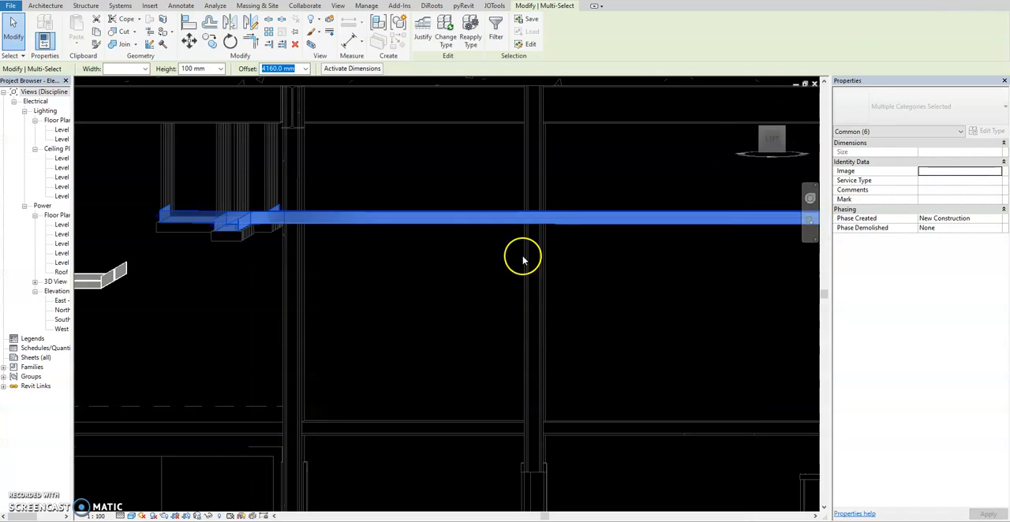
pyautogui.moveTo(523, 255)
pyautogui.keyDown('shift'); pyautogui.mouseDown(button='middle')
pyautogui.moveTo(381, 332)
pyautogui.moveTo(311, 269)
pyautogui.moveTo(272, 268)
pyautogui.moveTo(410, 272)
pyautogui.mouseUp(button='middle'); pyautogui.keyUp('shift')
# Step: Switch to Revit, clear the selection and set the 3D view's discipline to Coordination
pyautogui.click(600, 329)
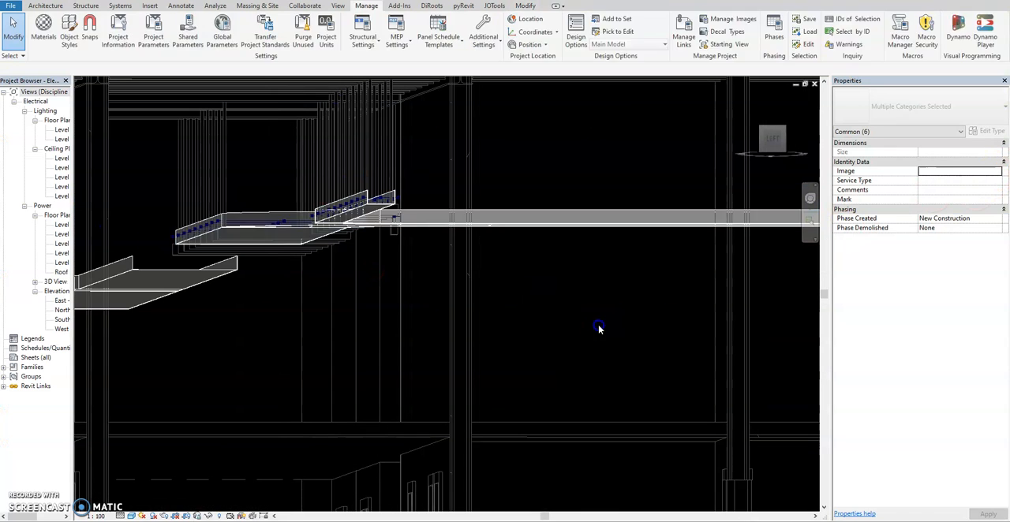
pyautogui.click(996, 208)
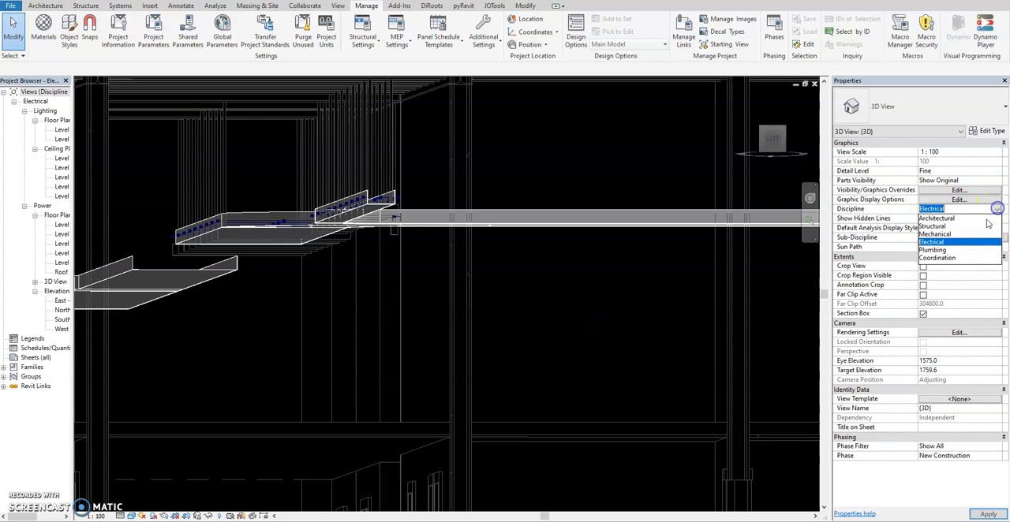
pyautogui.click(936, 258)
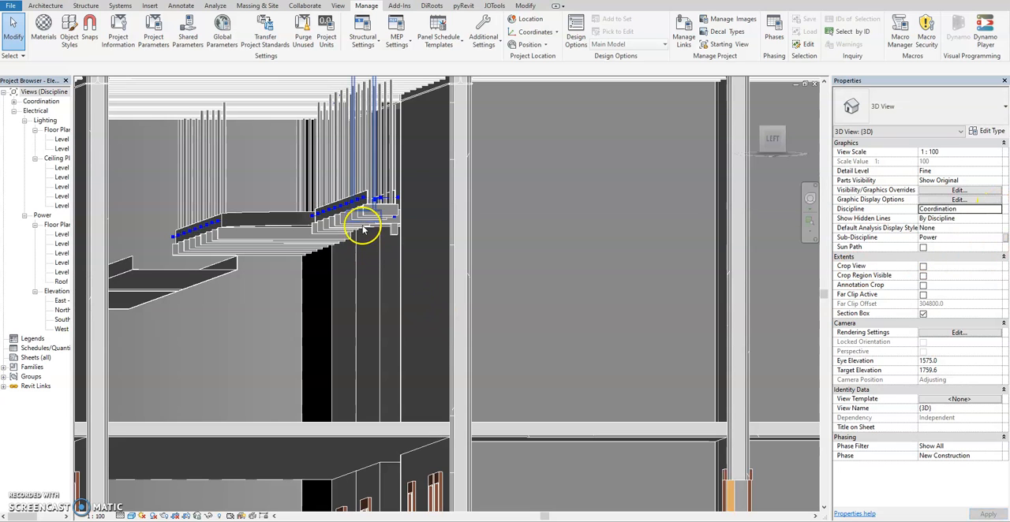
# Step: Select the end hanger of the narrow cable tray and examine how its width fits the tray
pyautogui.click(361, 227)
pyautogui.keyDown('shift'); pyautogui.moveTo(406, 249); pyautogui.dragTo(399, 260, button='middle'); pyautogui.keyUp('shift')
pyautogui.scroll(2, 370, 232)
pyautogui.keyDown('shift'); pyautogui.moveTo(329, 269); pyautogui.dragTo(424, 294, button='middle'); pyautogui.keyUp('shift')
pyautogui.moveTo(426, 292)
pyautogui.keyDown('shift'); pyautogui.mouseDown(button='middle')
pyautogui.moveTo(390, 305)
pyautogui.moveTo(320, 292)
pyautogui.mouseUp(button='middle'); pyautogui.keyUp('shift')
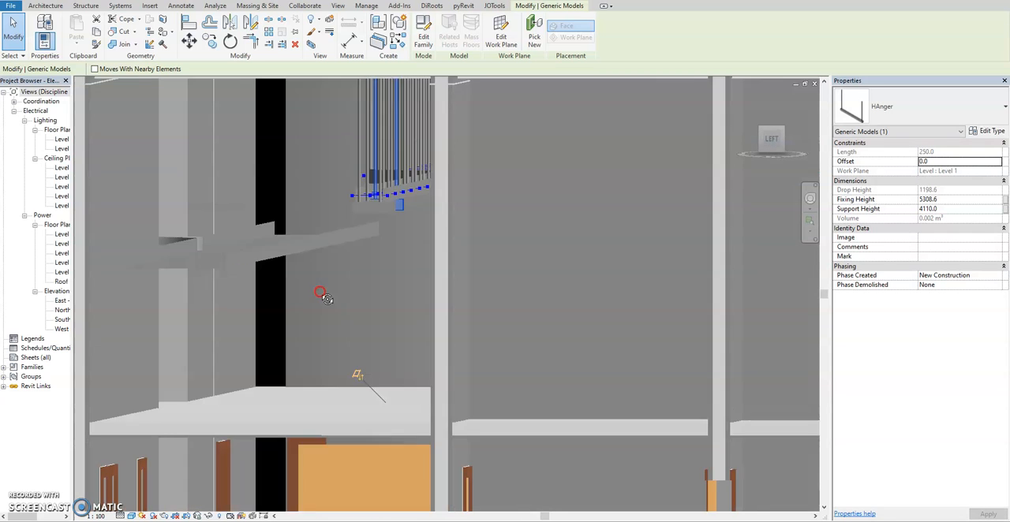
pyautogui.click(369, 218)
pyautogui.keyDown('shift'); pyautogui.moveTo(369, 219); pyautogui.dragTo(369, 258, button='middle'); pyautogui.keyUp('shift')
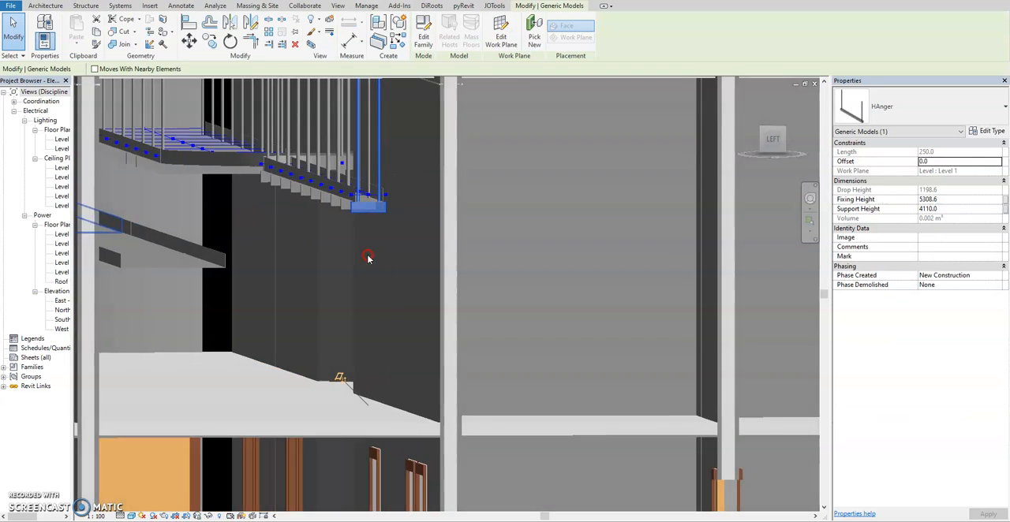
pyautogui.scroll(2, 383, 199)
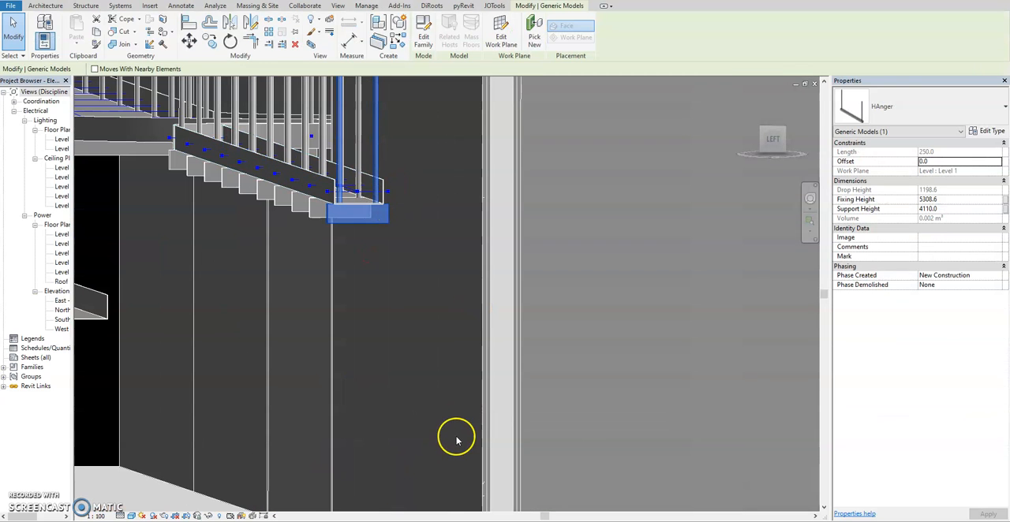
# Step: Switch back to Dynamo, set the Code Block feeding the + node to 150 and restore the window beside the Revit model
pyautogui.click(550, 484)
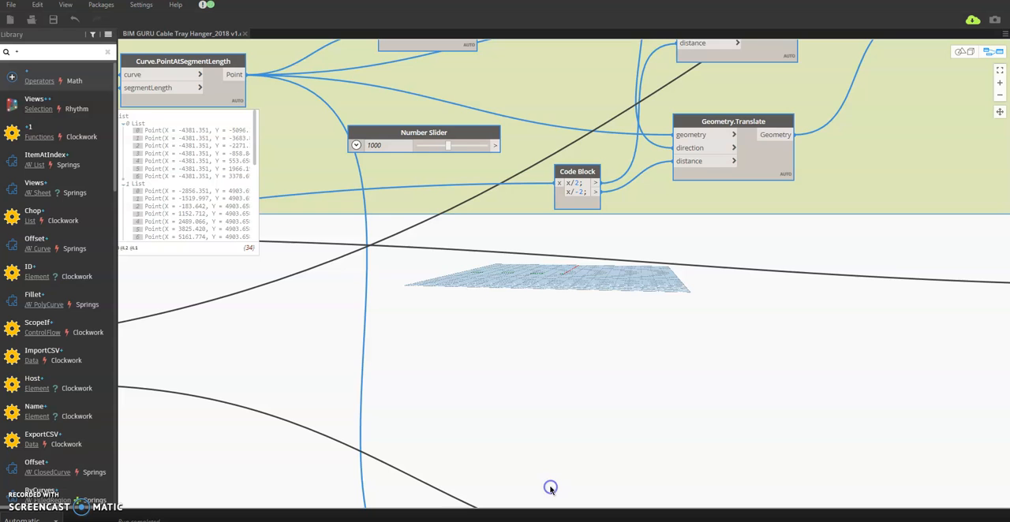
pyautogui.moveTo(365, 345); pyautogui.dragTo(656, 290, button='middle')
pyautogui.scroll(-4, 656, 290)
pyautogui.moveTo(366, 370); pyautogui.dragTo(448, 345, button='middle')
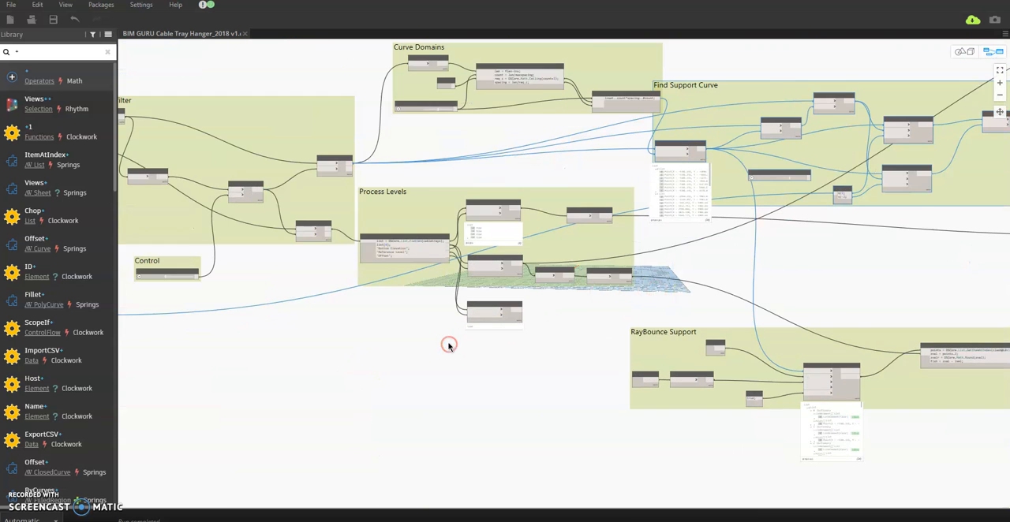
pyautogui.scroll(2, 448, 345)
pyautogui.moveTo(384, 358); pyautogui.dragTo(631, 343, button='middle')
pyautogui.scroll(6, 339, 311)
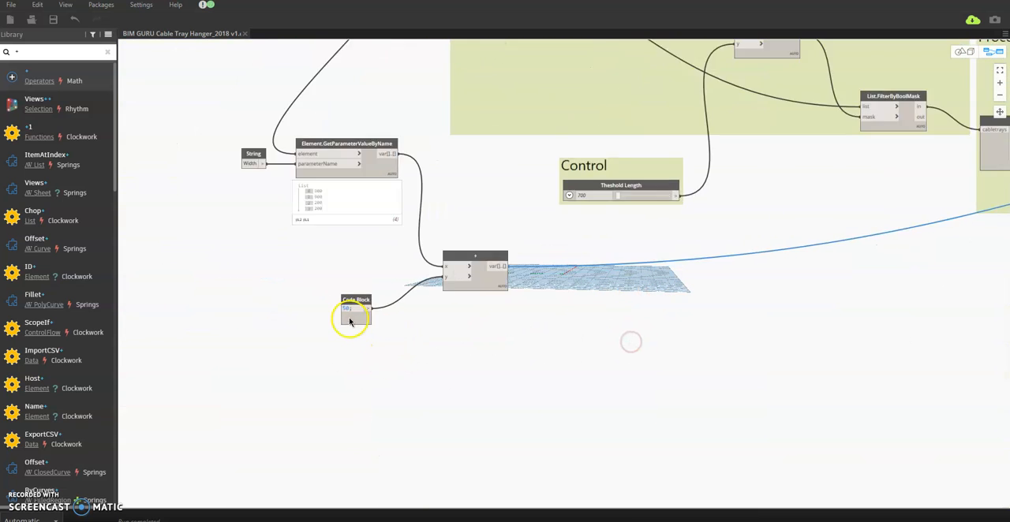
pyautogui.doubleClick(351, 295)
pyautogui.write('150;')
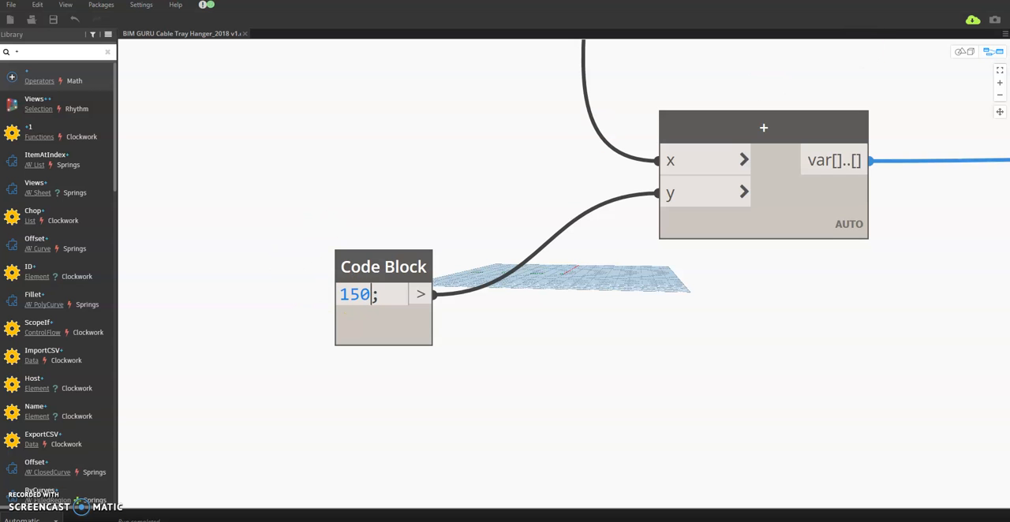
pyautogui.click(973, 0)
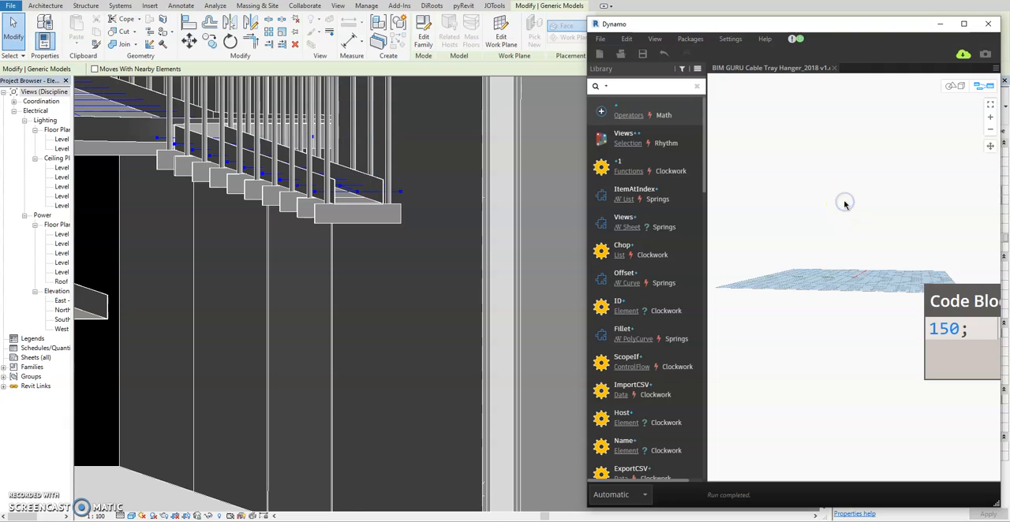
# Step: View the hangers from farther out, minimize the Dynamo window and set the 3D view's discipline to Electrical
pyautogui.keyDown('shift'); pyautogui.moveTo(371, 273); pyautogui.dragTo(352, 284, button='middle'); pyautogui.keyUp('shift')
pyautogui.scroll(2, 362, 257)
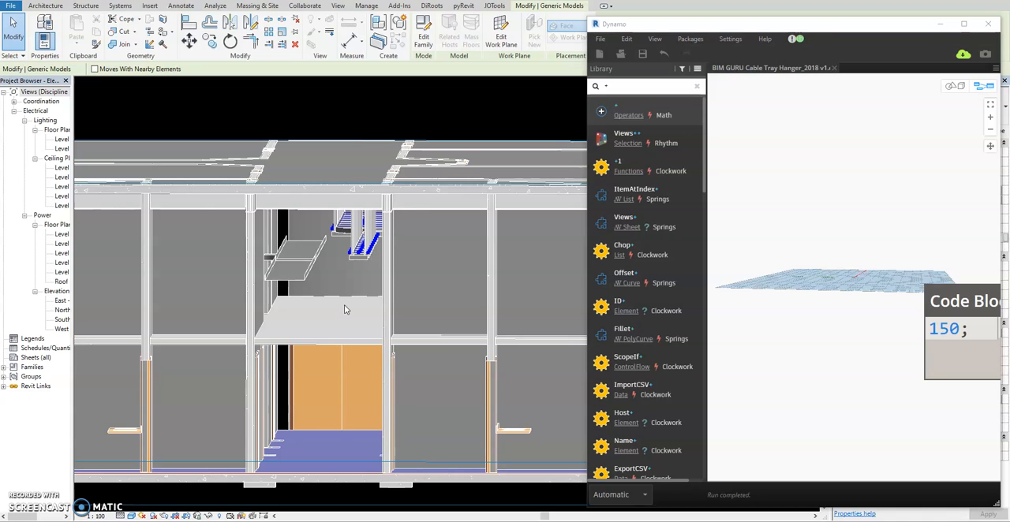
pyautogui.click(939, 24)
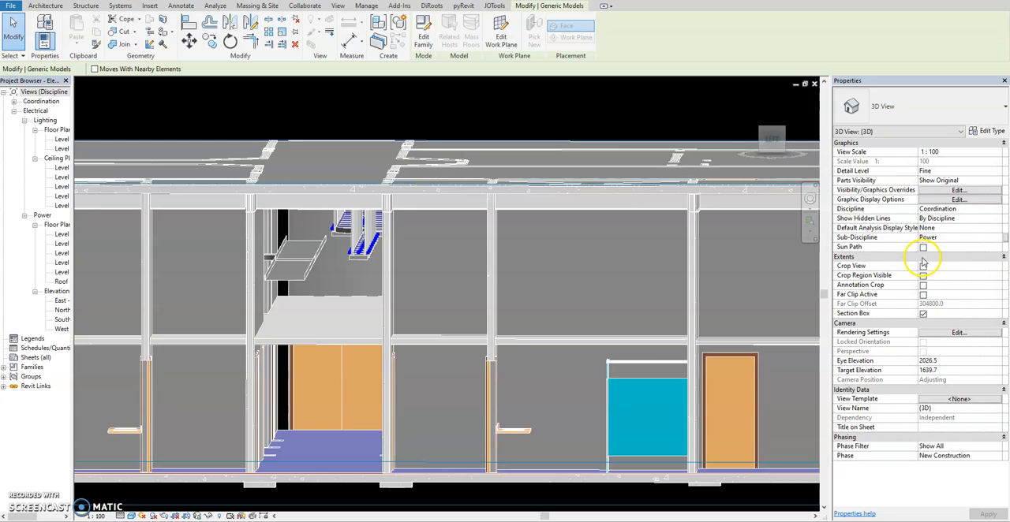
pyautogui.click(996, 210)
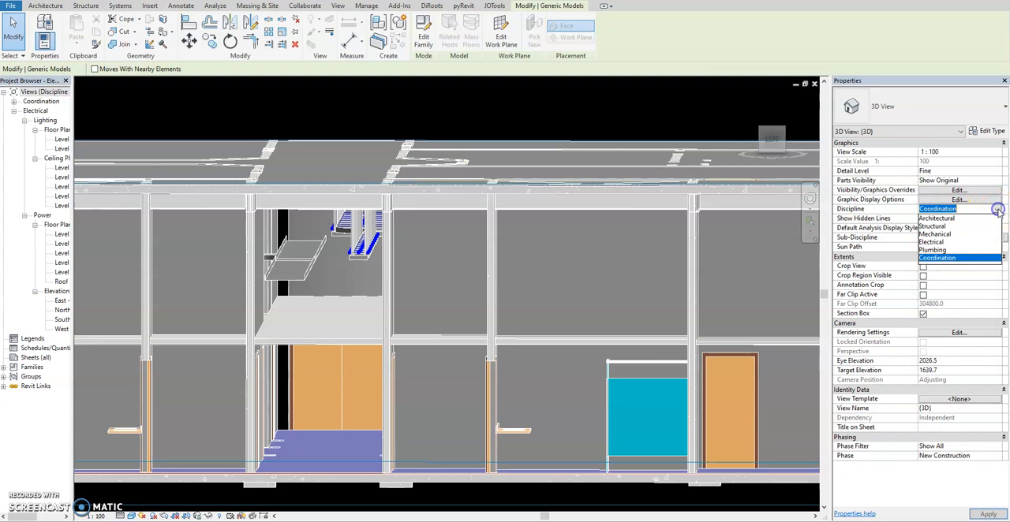
pyautogui.click(939, 243)
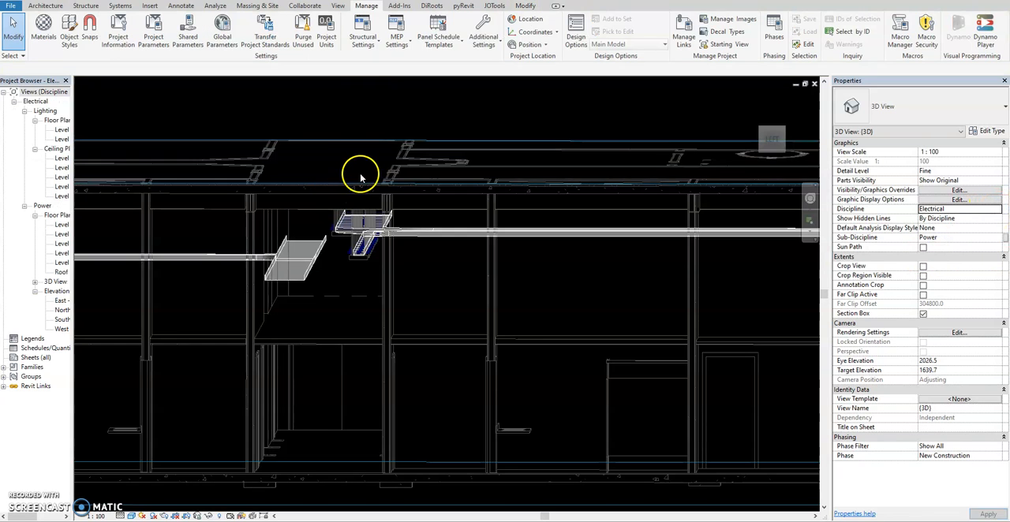
# Step: Select all the cable trays and fittings across the building in the 3D view
pyautogui.scroll(-5, 369, 176)
pyautogui.keyDown('shift'); pyautogui.moveTo(397, 270); pyautogui.dragTo(397, 307, button='middle'); pyautogui.keyUp('shift')
pyautogui.moveTo(394, 235); pyautogui.dragTo(398, 290, button='middle')
pyautogui.scroll(4, 380, 235)
pyautogui.scroll(-6, 363, 257)
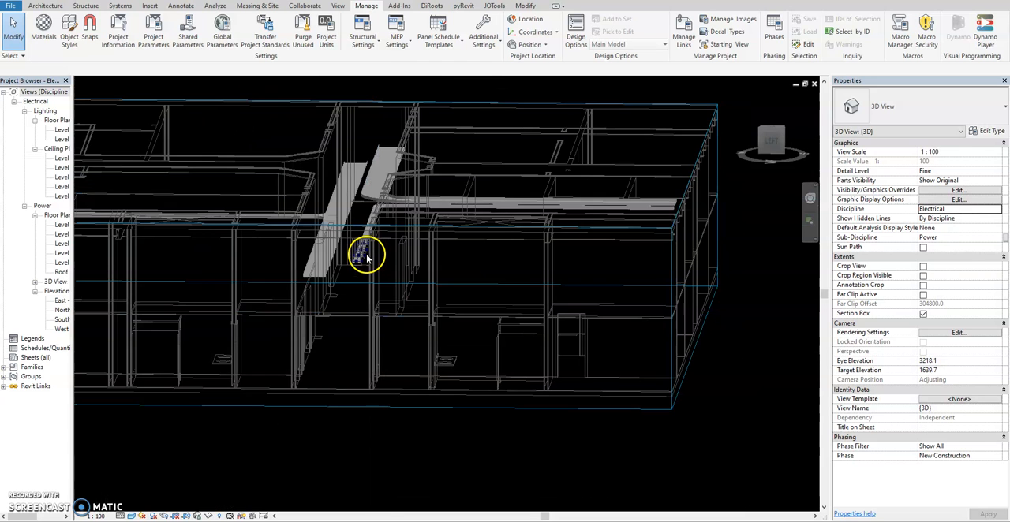
pyautogui.scroll(-2, 471, 269)
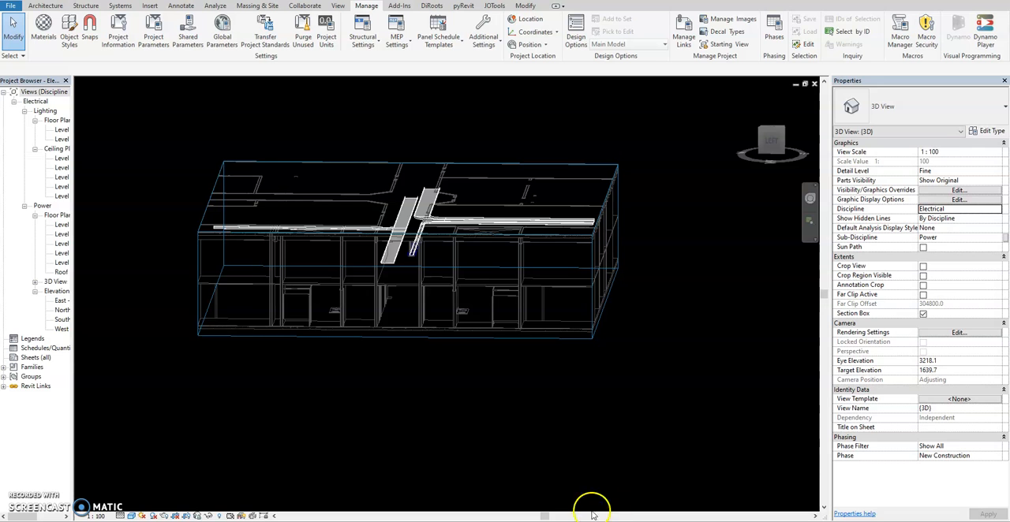
pyautogui.scroll(6, 430, 246)
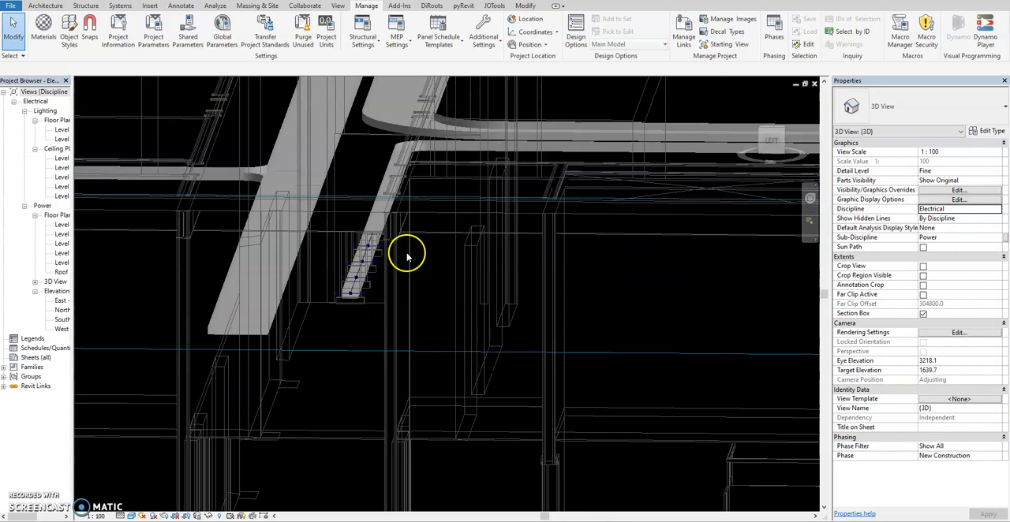
pyautogui.scroll(-6, 345, 315)
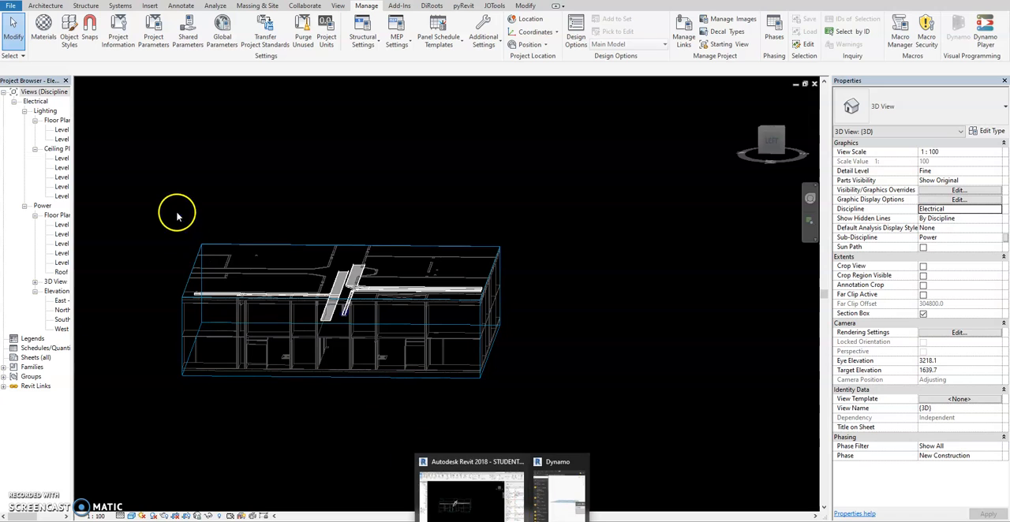
pyautogui.moveTo(124, 165); pyautogui.dragTo(524, 347)
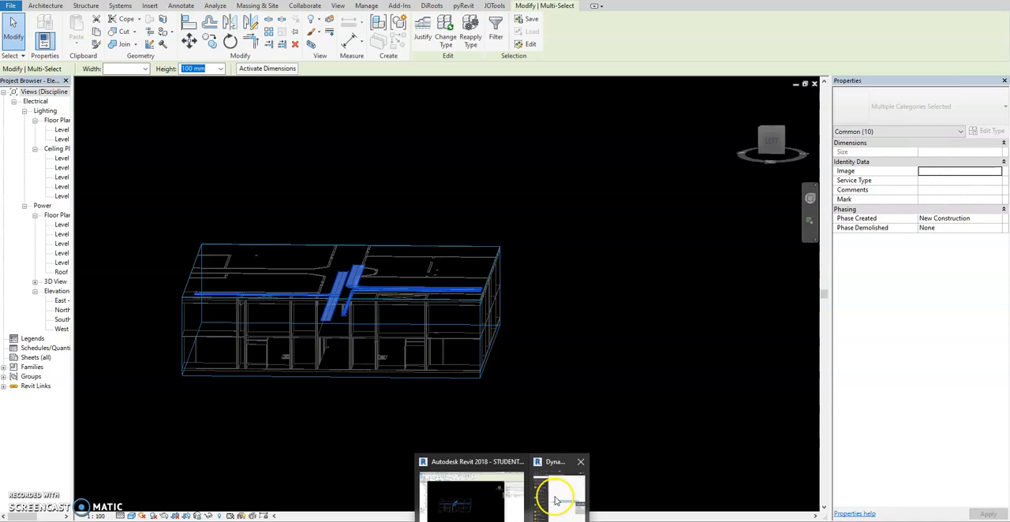
# Step: Switch to Dynamo and set the Code Block feeding the + node's y input to 200
pyautogui.click(556, 496)
pyautogui.scroll(-5, 733, 300)
pyautogui.scroll(3, 947, 361)
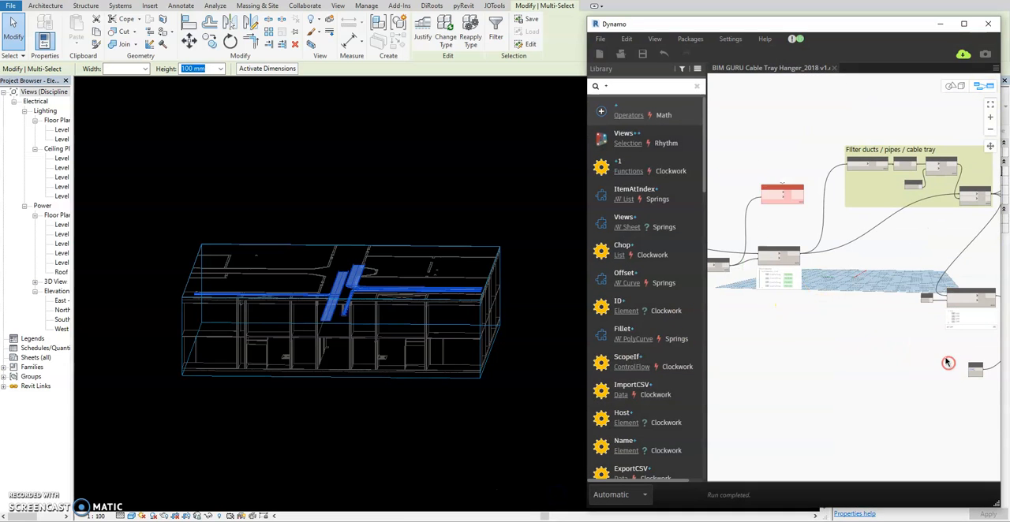
pyautogui.scroll(3, 971, 344)
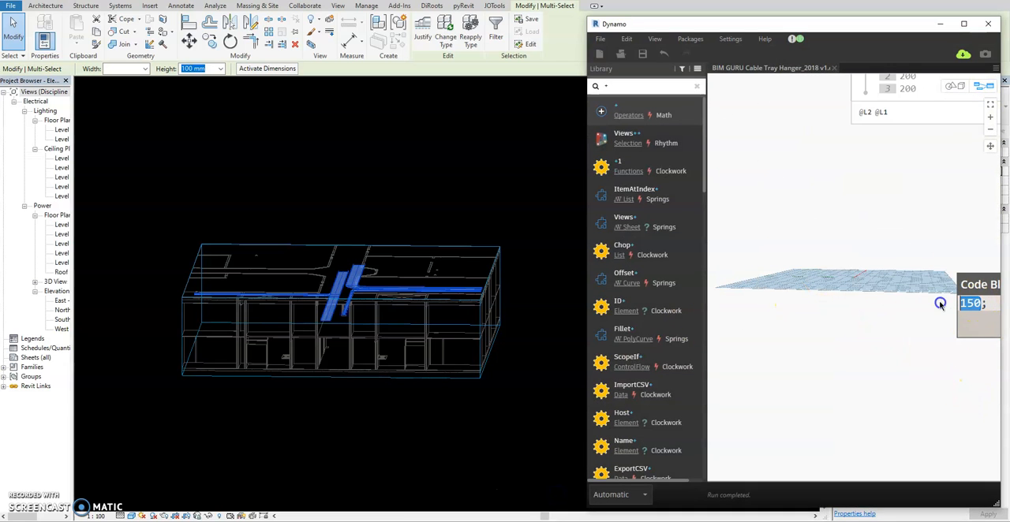
pyautogui.write('200')
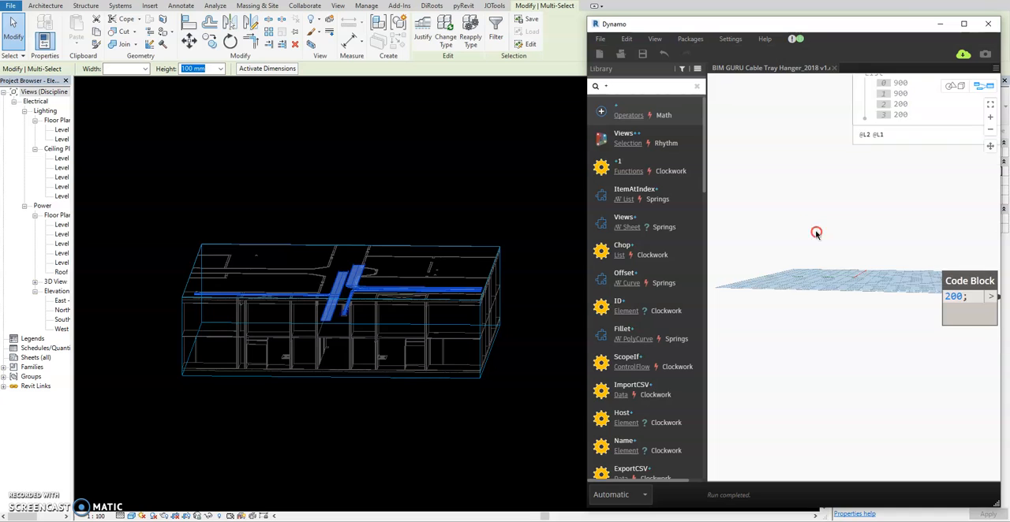
# Step: Set the Boolean refresh node to True to rerun the script on all selected trays, and inspect the hangers in the Revit model
pyautogui.scroll(-4, 886, 271)
pyautogui.scroll(3, 758, 284)
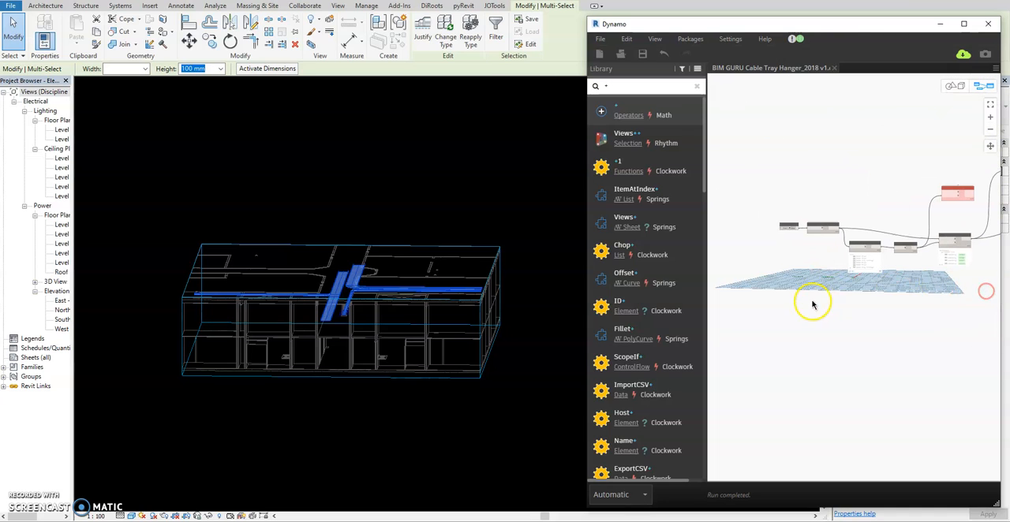
pyautogui.scroll(3, 785, 227)
pyautogui.click(791, 223)
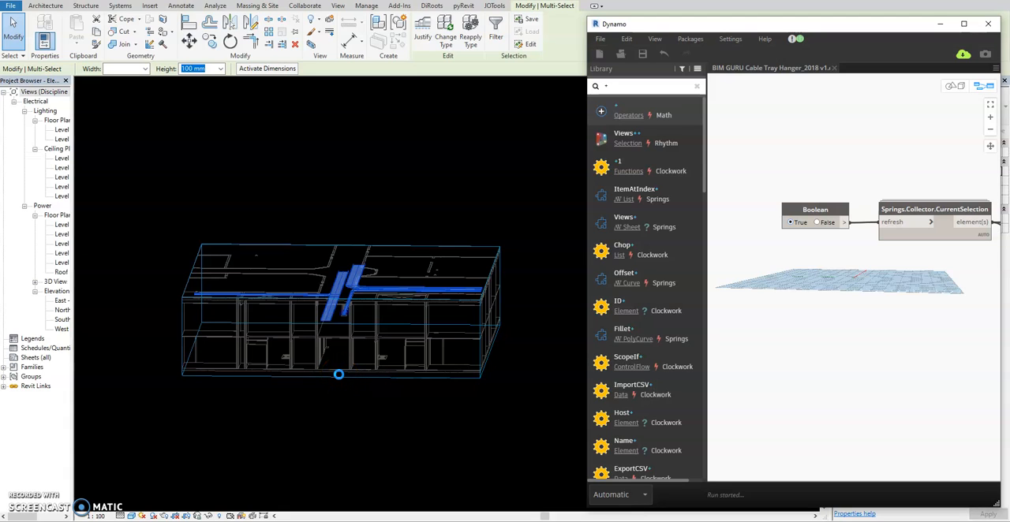
pyautogui.click(338, 303)
pyautogui.scroll(5, 334, 308)
pyautogui.keyDown('shift'); pyautogui.moveTo(333, 309); pyautogui.dragTo(396, 302, button='middle'); pyautogui.keyUp('shift')
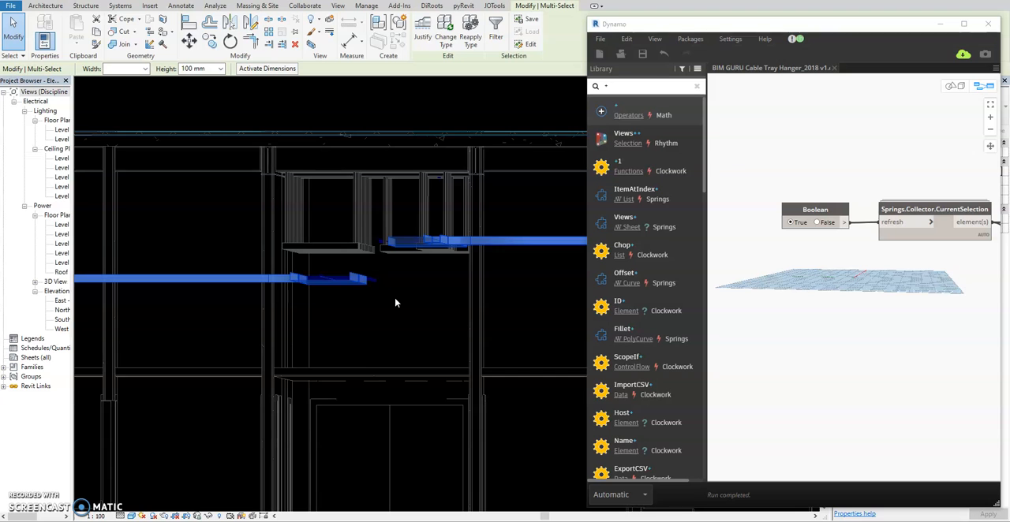
# Step: Maximize the Dynamo window and move the Filter ducts / pipes / cable tray group closer to the ElementFilter.ByCategory node
pyautogui.click(965, 25)
pyautogui.scroll(-4, 347, 175)
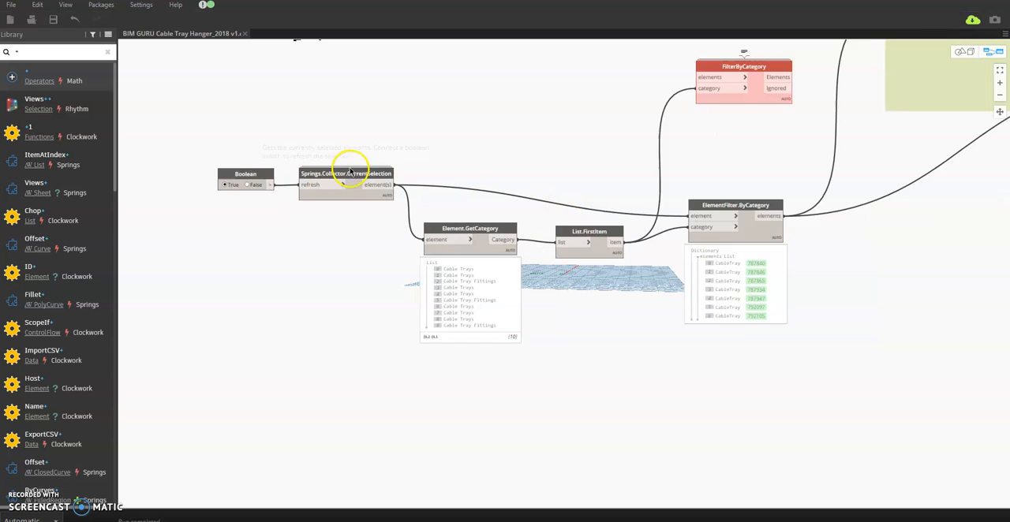
pyautogui.scroll(-2, 646, 312)
pyautogui.scroll(4, 820, 260)
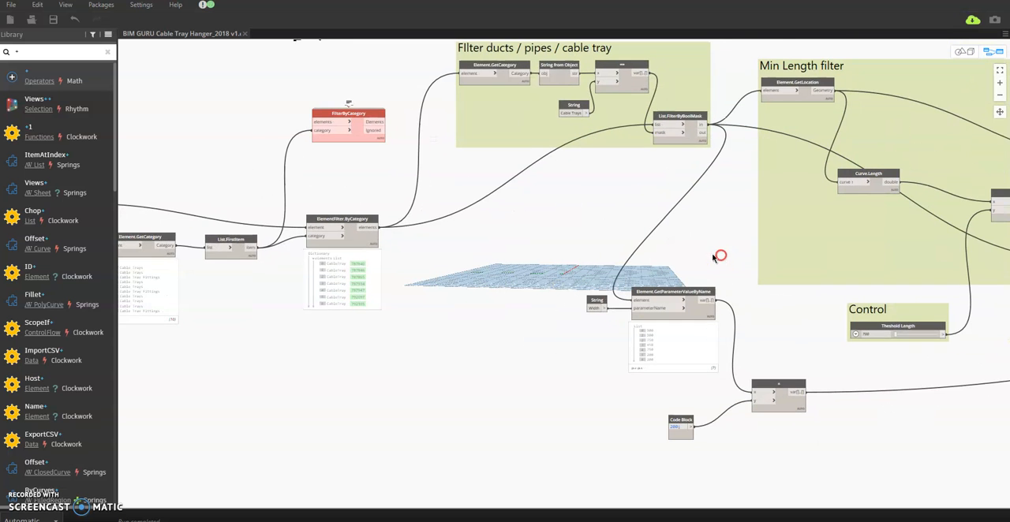
pyautogui.moveTo(502, 192); pyautogui.dragTo(624, 216, button='middle')
pyautogui.moveTo(605, 153); pyautogui.dragTo(590, 170)
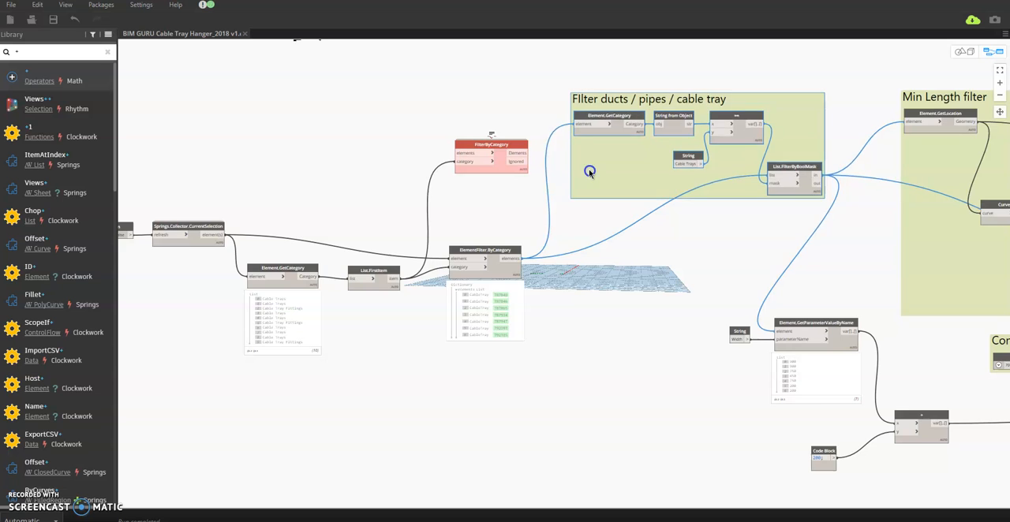
# Step: Tidy the width calculation by moving the Element.GetParameterValueByName node, its Width String node and the 200 Code Block slightly up and right
pyautogui.scroll(-3, 589, 170)
pyautogui.moveTo(788, 260); pyautogui.dragTo(642, 248, button='middle')
pyautogui.scroll(1, 643, 245)
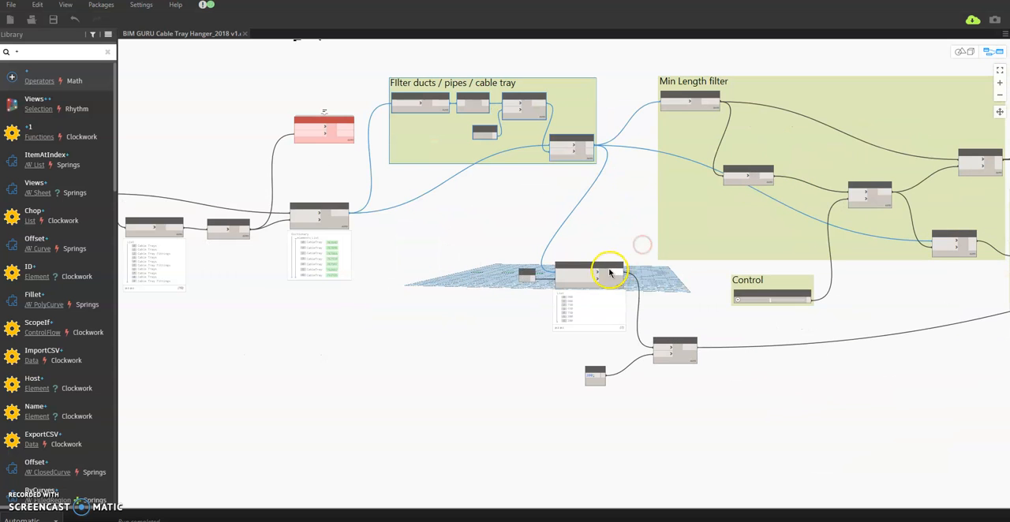
pyautogui.click(536, 274)
pyautogui.moveTo(582, 267); pyautogui.dragTo(605, 234)
pyautogui.moveTo(529, 272); pyautogui.dragTo(543, 237)
pyautogui.scroll(3, 577, 259)
pyautogui.moveTo(605, 457); pyautogui.dragTo(631, 427)
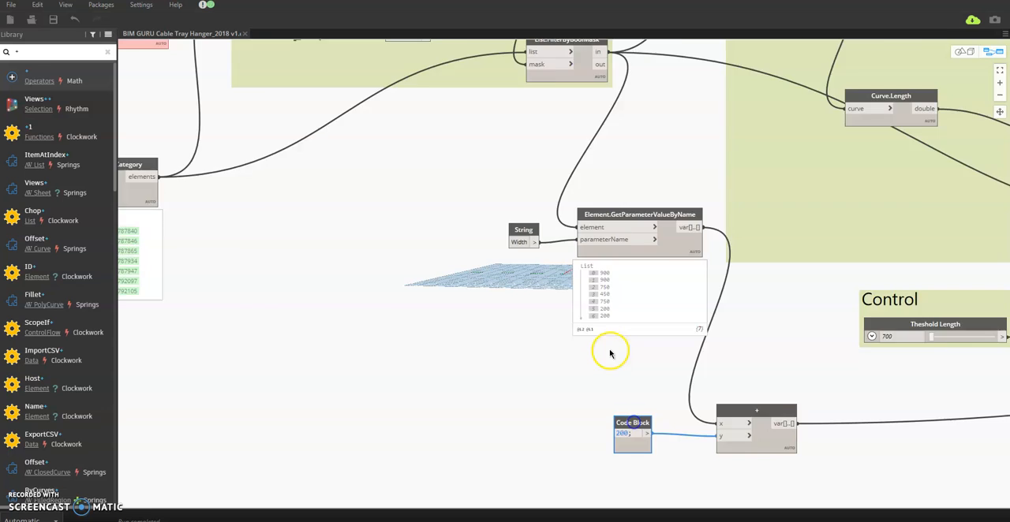
# Step: Nudge the Element.GetParameterValueByName node slightly up and left, away from the + node
pyautogui.scroll(-5, 608, 350)
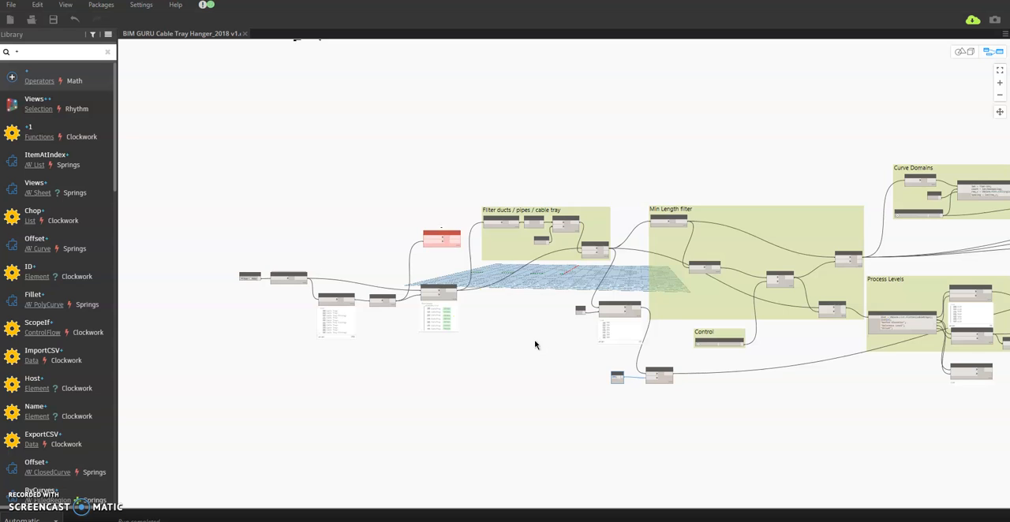
pyautogui.scroll(3, 717, 315)
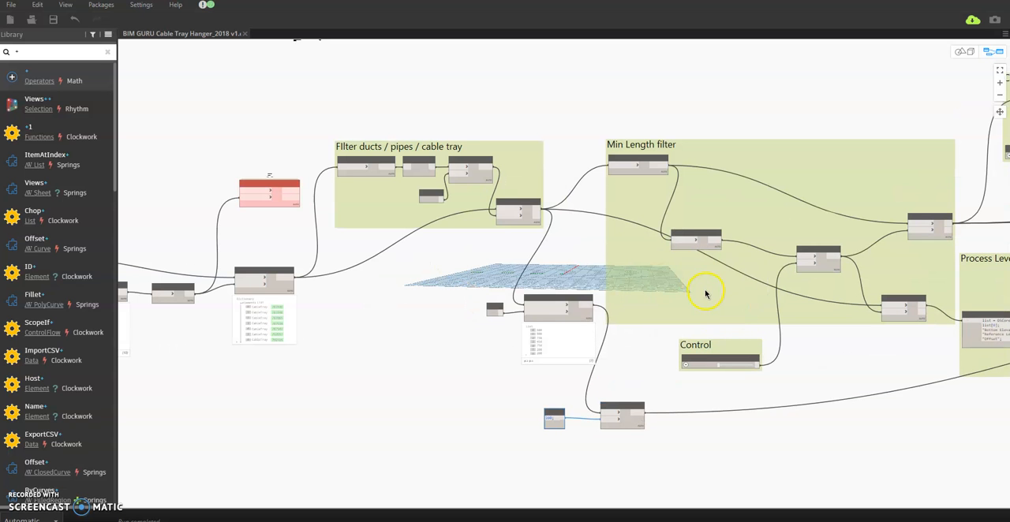
pyautogui.moveTo(878, 442); pyautogui.dragTo(676, 417, button='middle')
pyautogui.moveTo(363, 276)
pyautogui.mouseDown()
pyautogui.moveTo(354, 304)
pyautogui.moveTo(355, 266)
pyautogui.mouseUp()
pyautogui.moveTo(780, 410); pyautogui.dragTo(421, 412, button='middle')
# Step: Reposition the Curve Domains, Find Support Curve and RayBounce Support groups to tidy the middle of the graph
pyautogui.scroll(-2, 422, 413)
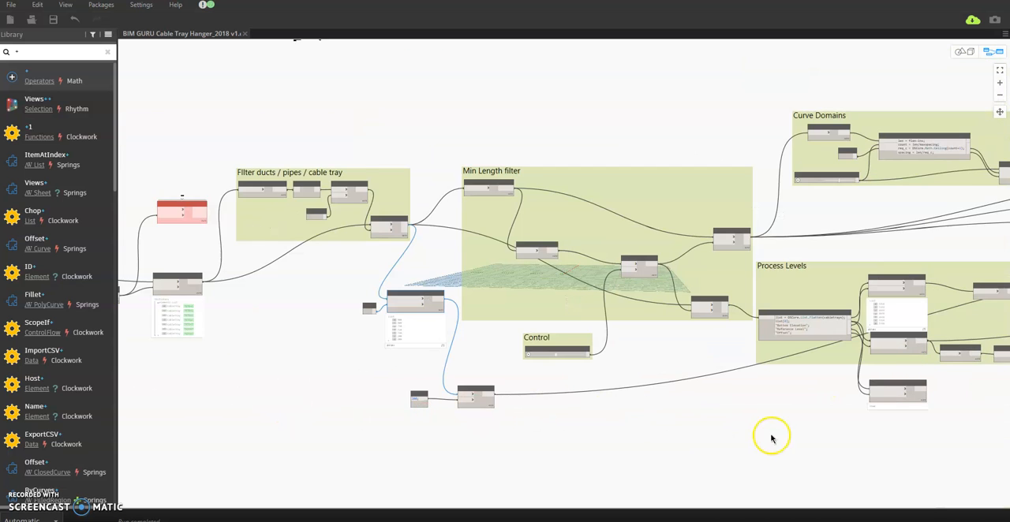
pyautogui.moveTo(771, 434); pyautogui.dragTo(413, 436, button='middle')
pyautogui.moveTo(839, 354); pyautogui.dragTo(551, 310, button='middle')
pyautogui.moveTo(639, 316); pyautogui.dragTo(658, 332, button='middle')
pyautogui.moveTo(388, 132); pyautogui.dragTo(368, 120)
pyautogui.moveTo(561, 160); pyautogui.dragTo(592, 149)
pyautogui.moveTo(537, 362); pyautogui.dragTo(584, 261, button='middle')
pyautogui.scroll(-4, 568, 271)
pyautogui.scroll(1, 804, 350)
pyautogui.moveTo(805, 354); pyautogui.dragTo(667, 435, button='middle')
pyautogui.moveTo(615, 411); pyautogui.dragTo(629, 403)
pyautogui.moveTo(701, 439); pyautogui.dragTo(598, 444, button='middle')
# Step: Move the Family Types and FamilyInstance.ByCurve nodes together down and left, closer to the Find Support Curve group
pyautogui.scroll(1, 762, 70)
pyautogui.moveTo(763, 65); pyautogui.dragTo(706, 191)
pyautogui.moveTo(879, 58); pyautogui.dragTo(699, 178)
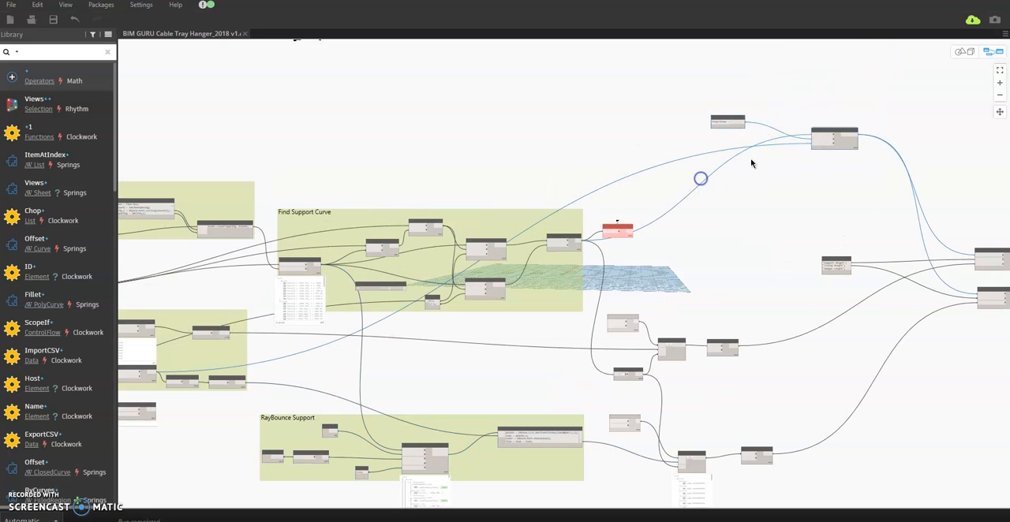
pyautogui.moveTo(840, 144); pyautogui.dragTo(771, 175)
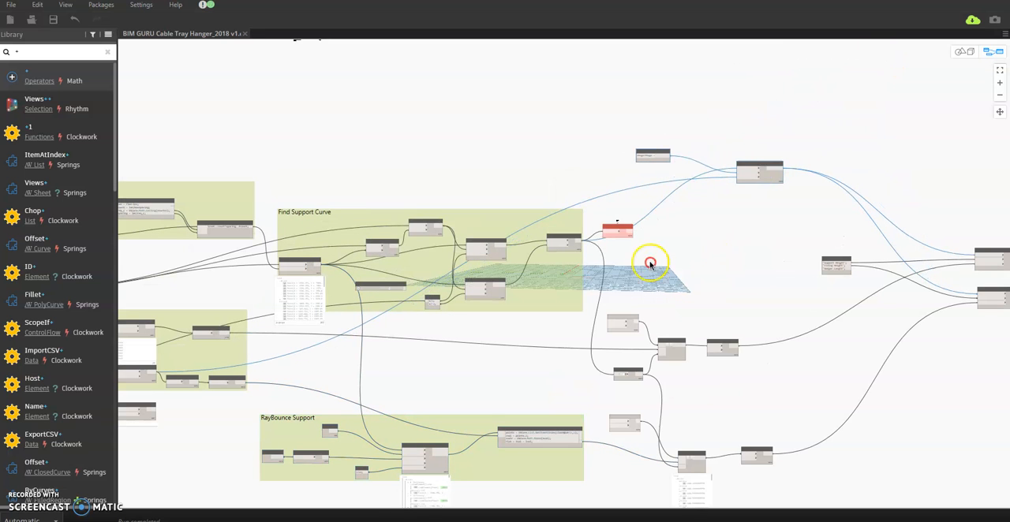
# Step: Move the red Line.ByCurve node up, clear of the wire leaving Line.ByStartPointEndPoint
pyautogui.moveTo(649, 266); pyautogui.dragTo(546, 245, button='middle')
pyautogui.scroll(2, 546, 245)
pyautogui.moveTo(466, 178); pyautogui.dragTo(460, 152)
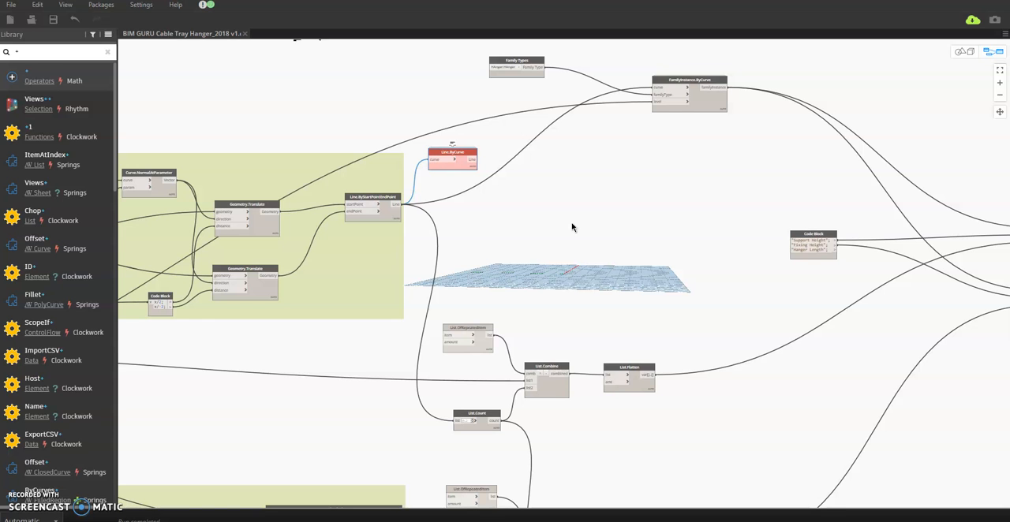
pyautogui.scroll(-3, 576, 228)
# Step: Move the lower List.Combine and List.Flatten nodes up, closer to the lower List.OfRepeatedItem node
pyautogui.scroll(3, 647, 344)
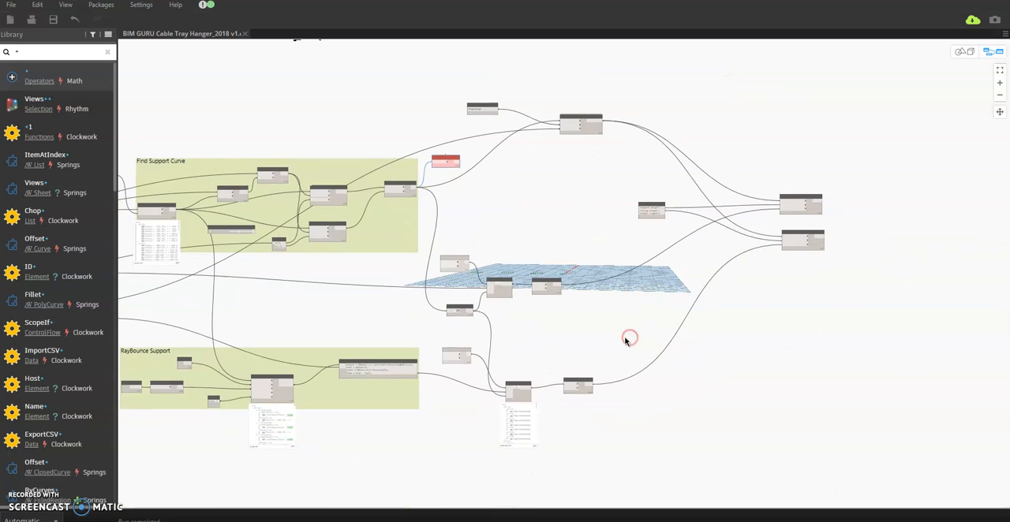
pyautogui.moveTo(568, 369); pyautogui.dragTo(582, 301, button='middle')
pyautogui.click(459, 372)
pyautogui.scroll(-5, 468, 351)
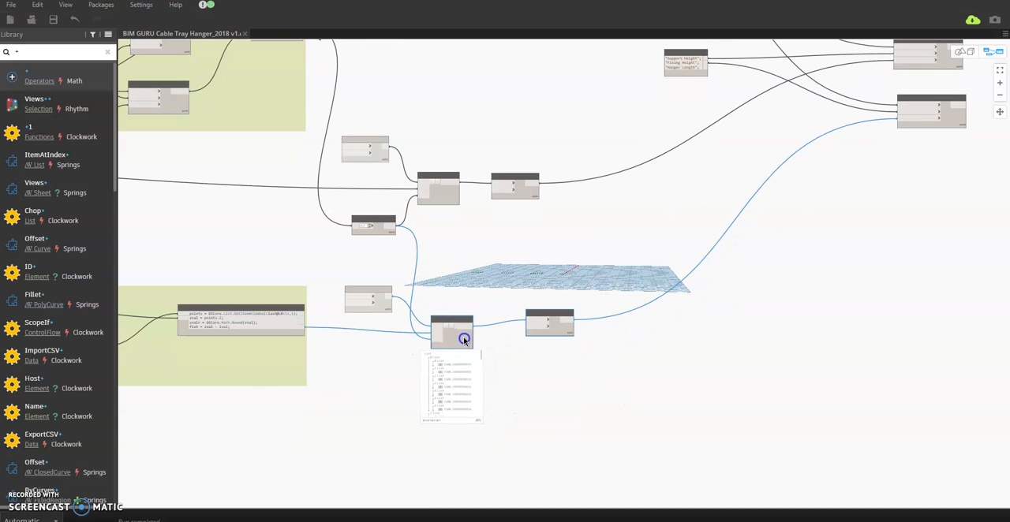
# Step: Move the Support Height / Fixing Height / Hanger Length Code Block and the two nodes it feeds left, closer to FamilyInstance.ByCurve
pyautogui.scroll(2, 789, 248)
pyautogui.scroll(3, 776, 180)
pyautogui.moveTo(781, 140); pyautogui.dragTo(595, 229)
pyautogui.scroll(2, 691, 232)
pyautogui.moveTo(676, 156); pyautogui.dragTo(309, 365)
pyautogui.moveTo(604, 228); pyautogui.dragTo(454, 236)
pyautogui.moveTo(496, 305); pyautogui.dragTo(700, 285, button='middle')
# Step: Review the rearranged graph from the hanger placement nodes back to the Min Length filter group
pyautogui.scroll(-2, 746, 325)
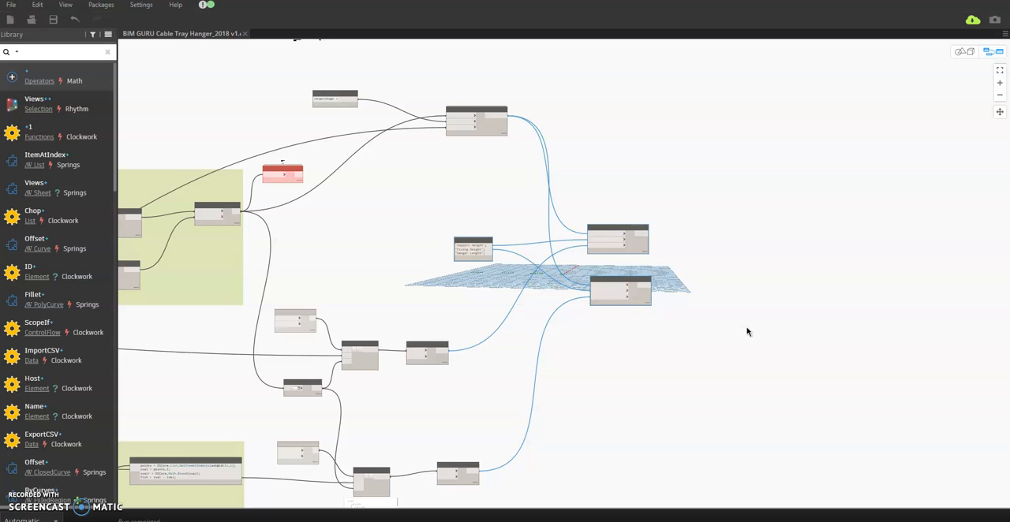
pyautogui.moveTo(620, 363); pyautogui.dragTo(687, 350, button='middle')
pyautogui.moveTo(551, 369); pyautogui.dragTo(674, 335, button='middle')
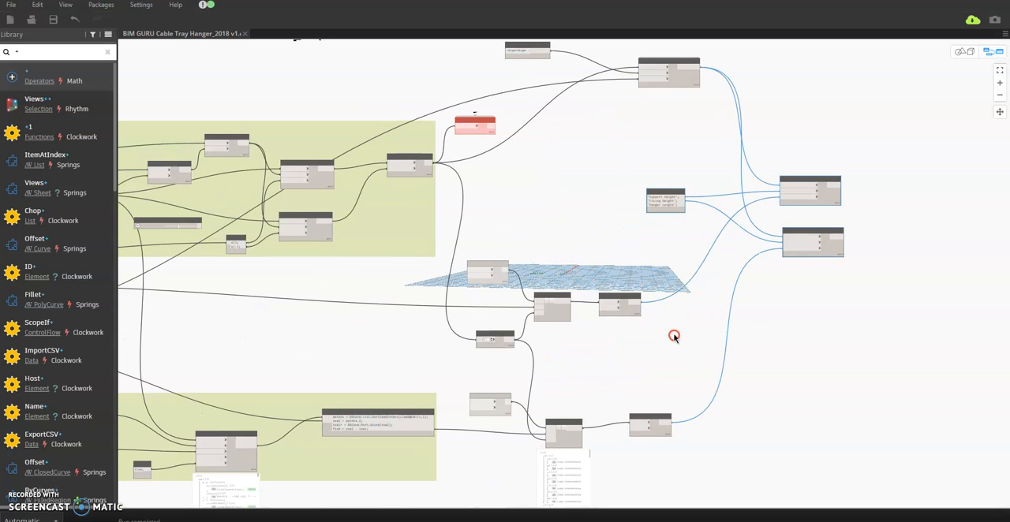
pyautogui.moveTo(590, 384); pyautogui.dragTo(611, 368, button='middle')
pyautogui.moveTo(367, 329); pyautogui.dragTo(528, 327, button='middle')
pyautogui.scroll(-2, 720, 223)
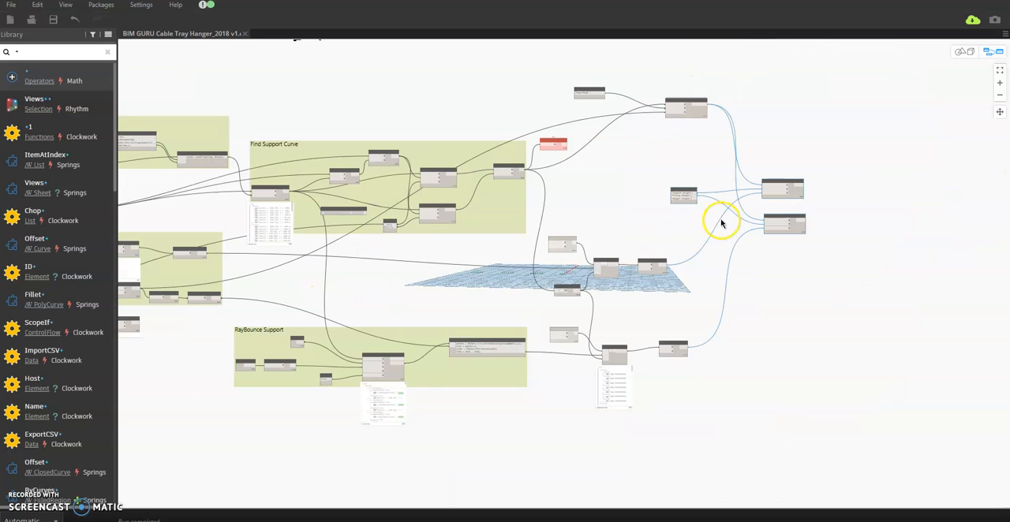
pyautogui.moveTo(362, 302); pyautogui.dragTo(671, 302, button='middle')
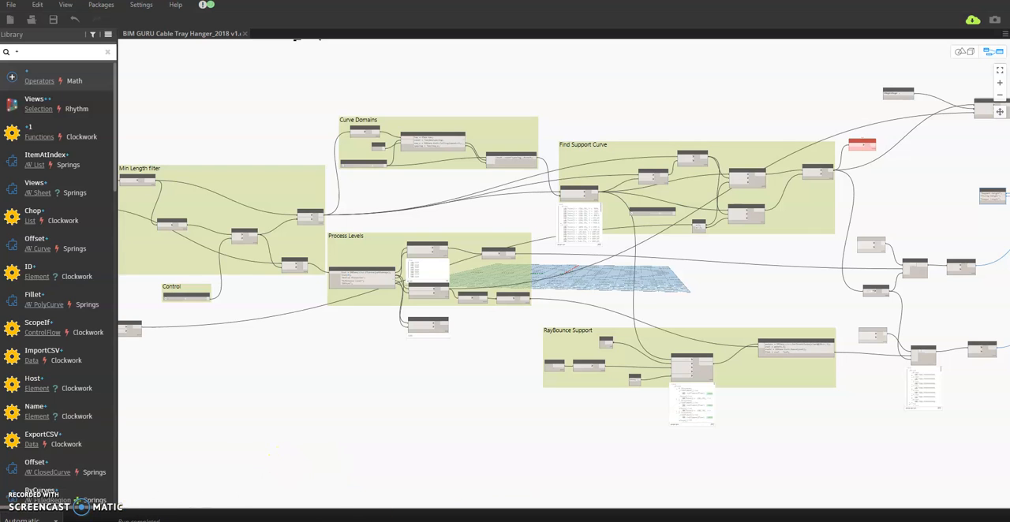
# Step: Minimize Dynamo, deselect the cable trays, set the 3D view's discipline to Coordination and inspect the hangers in the corridor from a raised angle
pyautogui.click(923, 2)
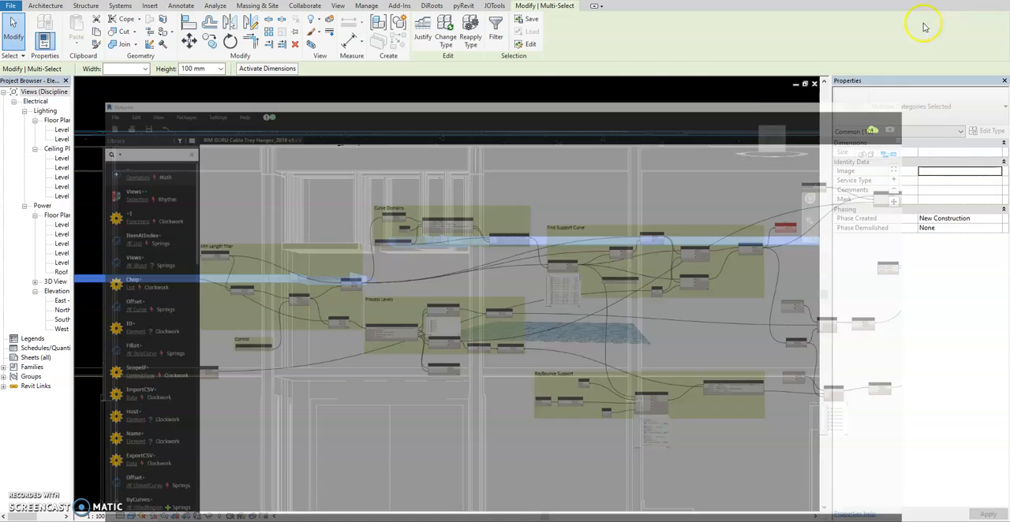
pyautogui.scroll(-3, 513, 294)
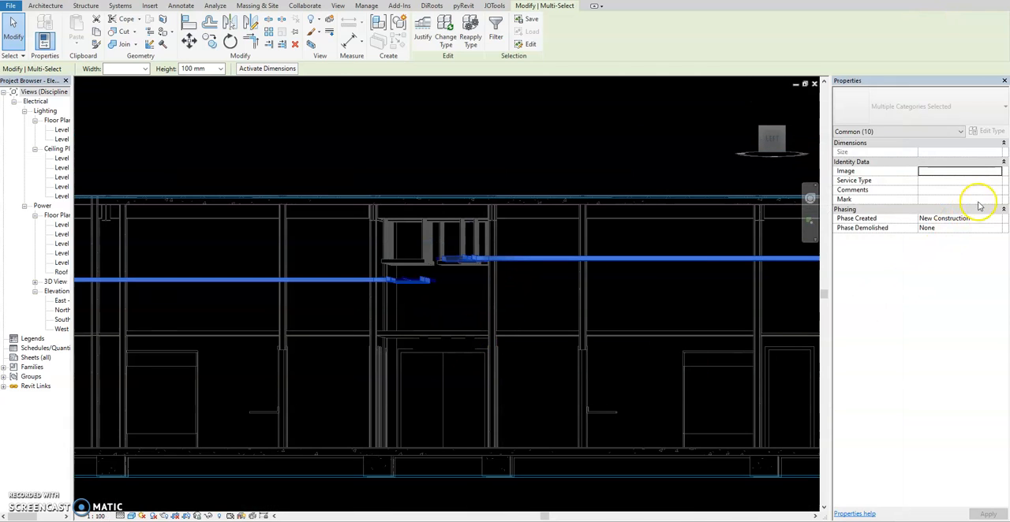
pyautogui.click(687, 288)
pyautogui.click(997, 212)
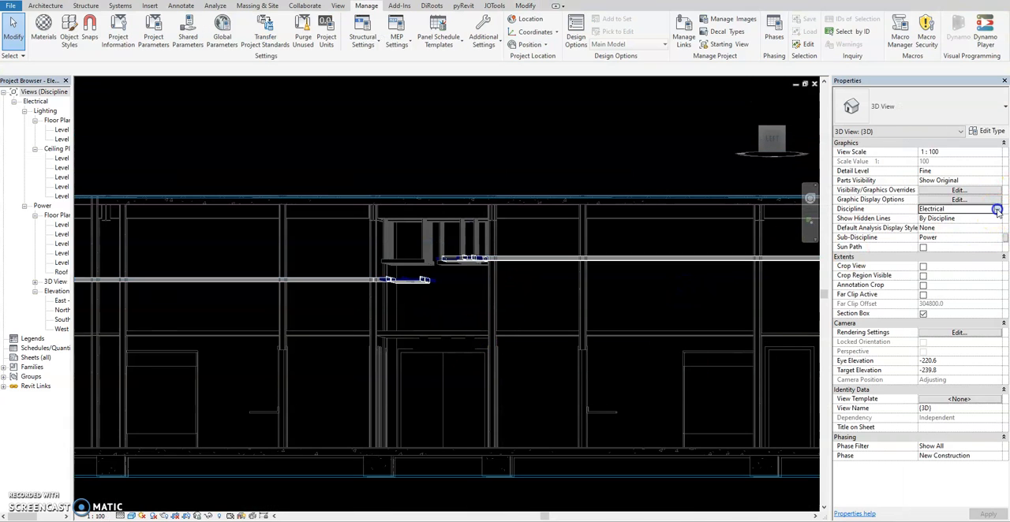
pyautogui.click(938, 257)
pyautogui.scroll(-3, 505, 205)
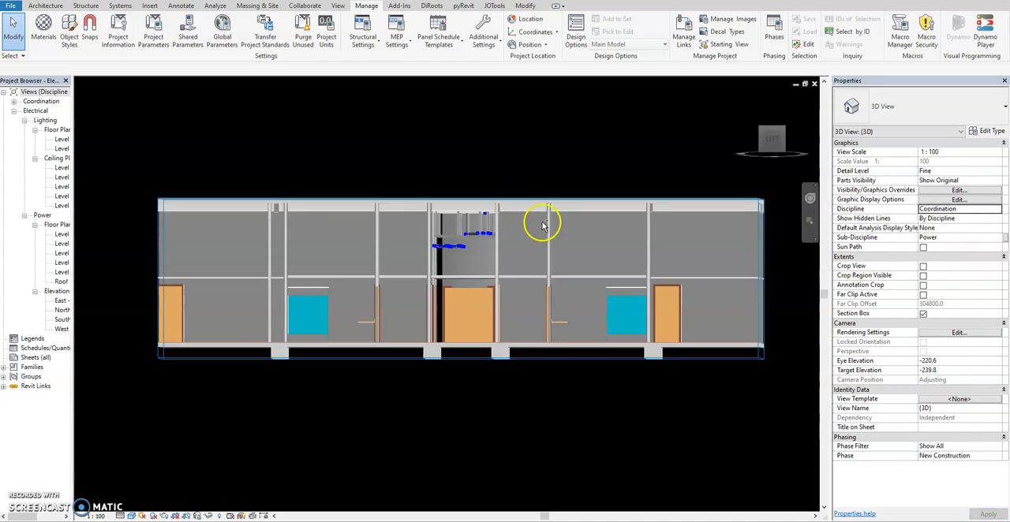
pyautogui.keyDown('shift'); pyautogui.moveTo(543, 224); pyautogui.dragTo(529, 293, button='middle'); pyautogui.keyUp('shift')
pyautogui.scroll(3, 446, 296)
pyautogui.moveTo(447, 310); pyautogui.dragTo(454, 317, button='middle')
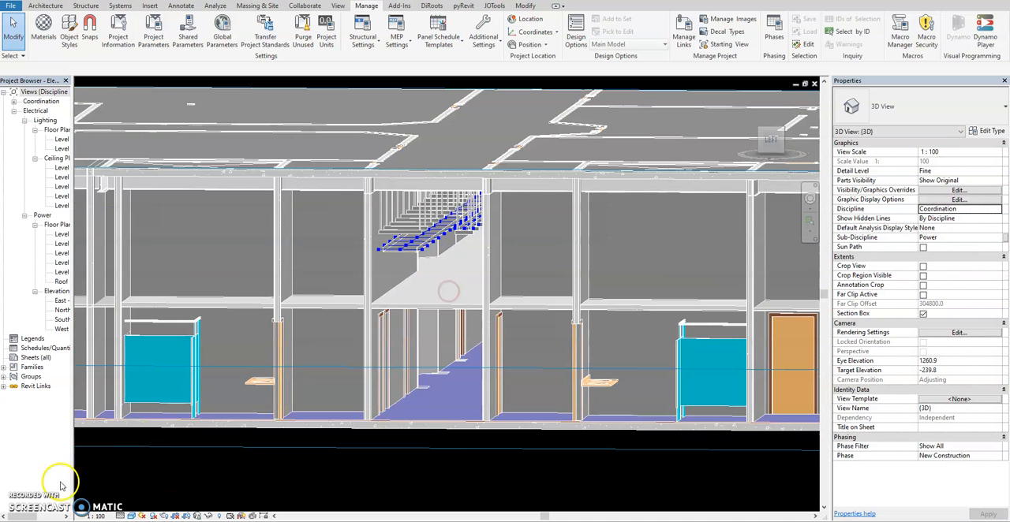